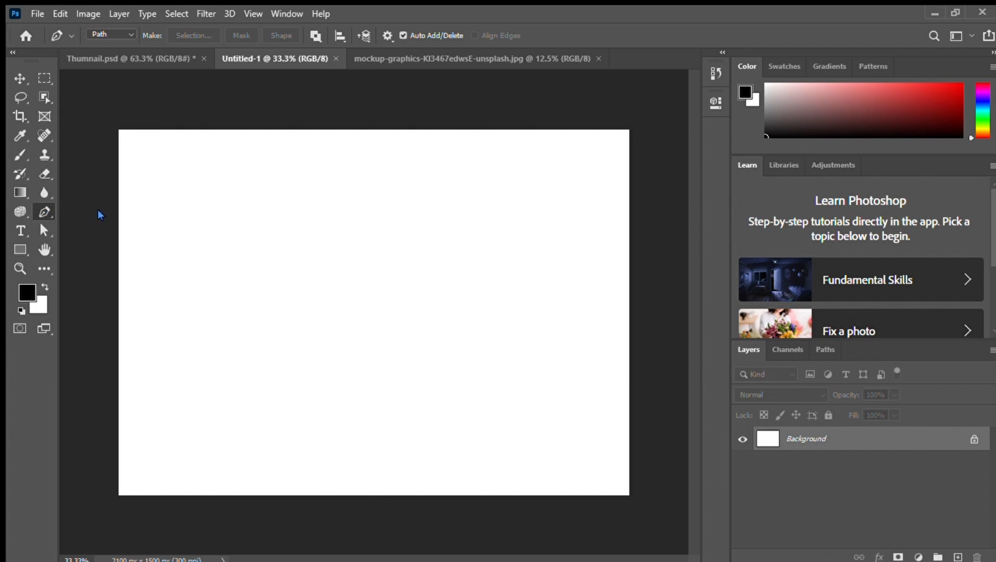
Try the Pen tool in Path mode by drawing a two-point diagonal path, and discard the path
{"action": "left_click", "coordinate": [20, 211]}
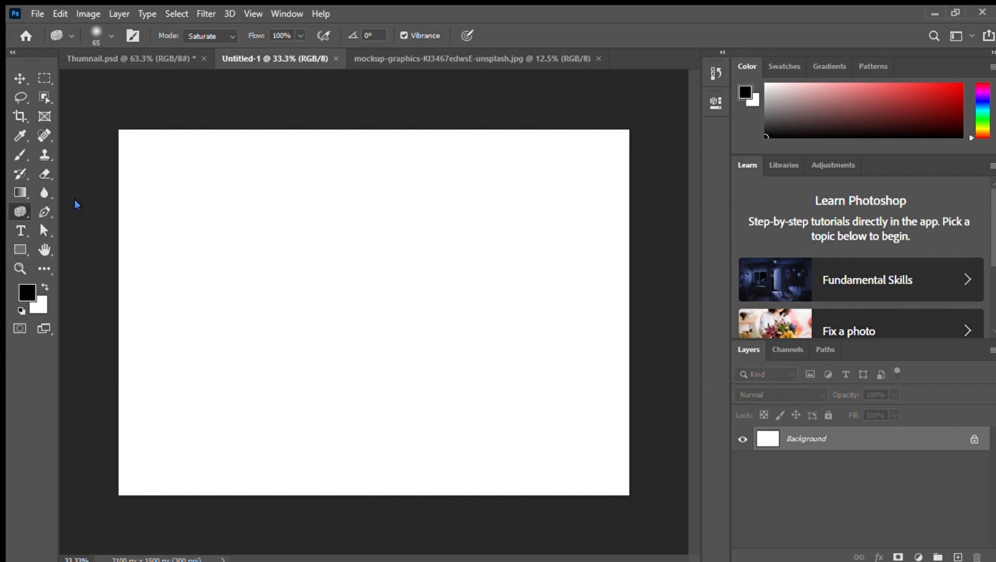
{"action": "left_click", "coordinate": [51, 211]}
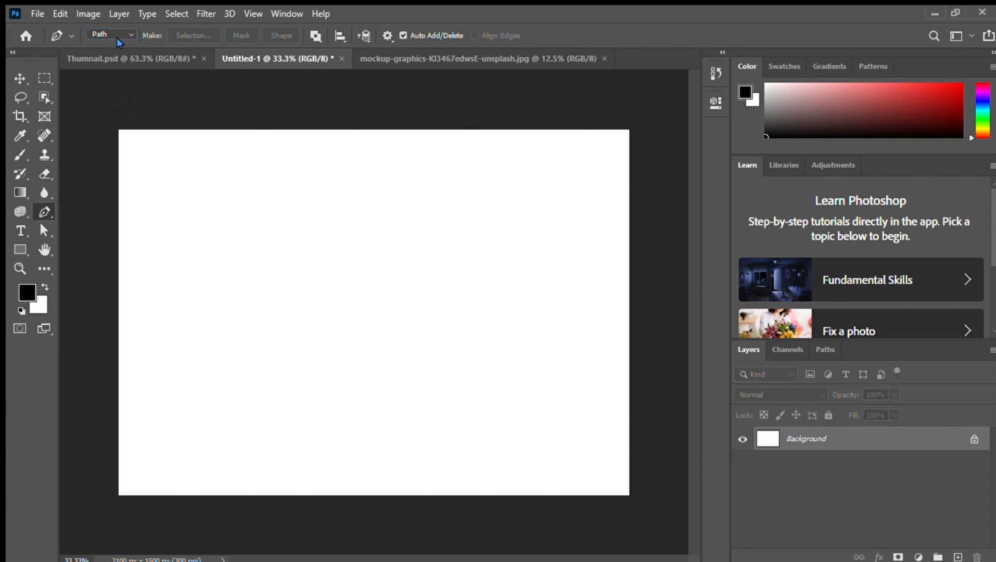
{"action": "left_click", "coordinate": [224, 354]}
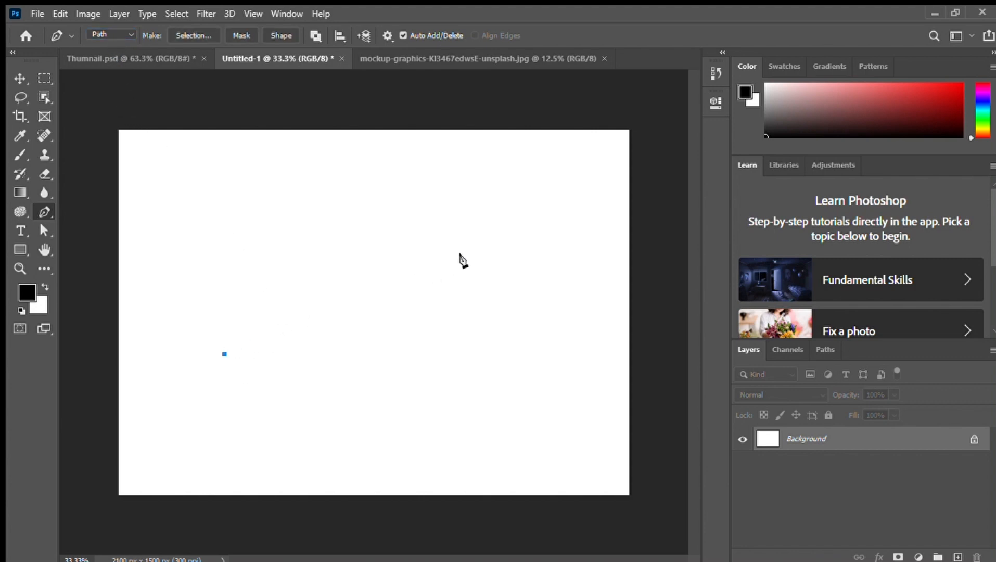
{"action": "left_click", "coordinate": [475, 253]}
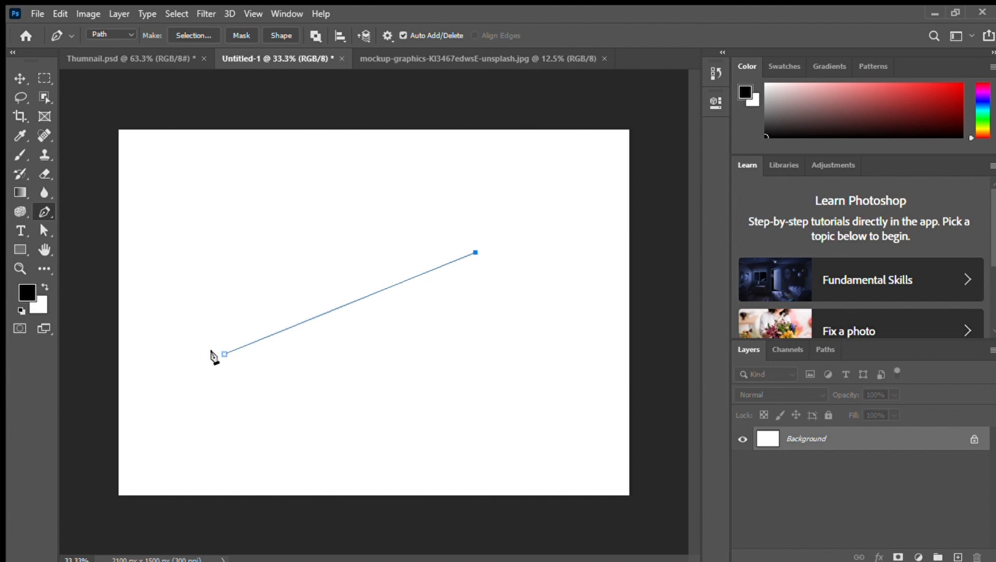
{"action": "left_click_drag", "start_coordinate": [223, 355], "coordinate": [163, 440]}
{"action": "key", "text": "Escape"}
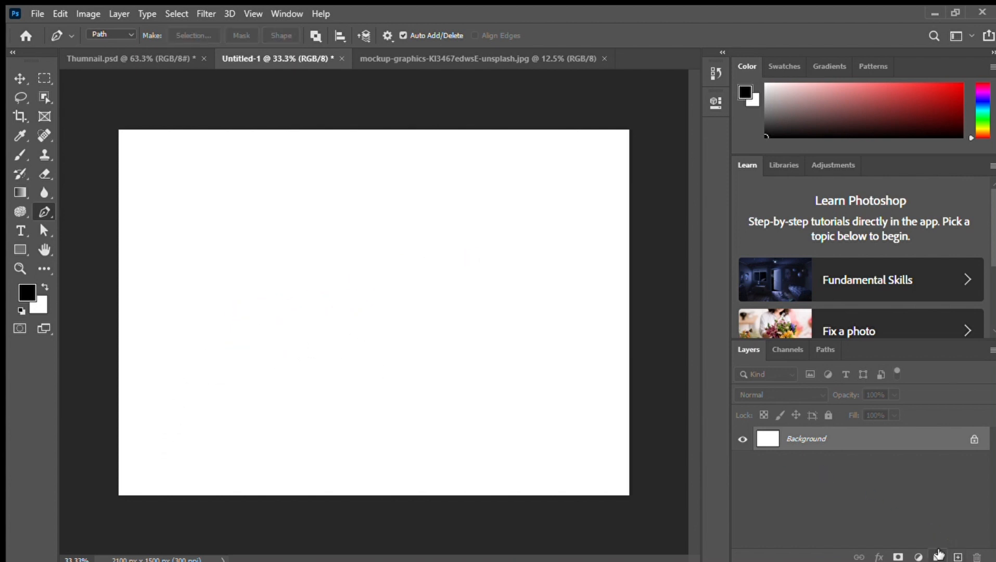
Add a new layer and start a path with one straight segment rising gently across the middle of the canvas
{"action": "left_click", "coordinate": [958, 557]}
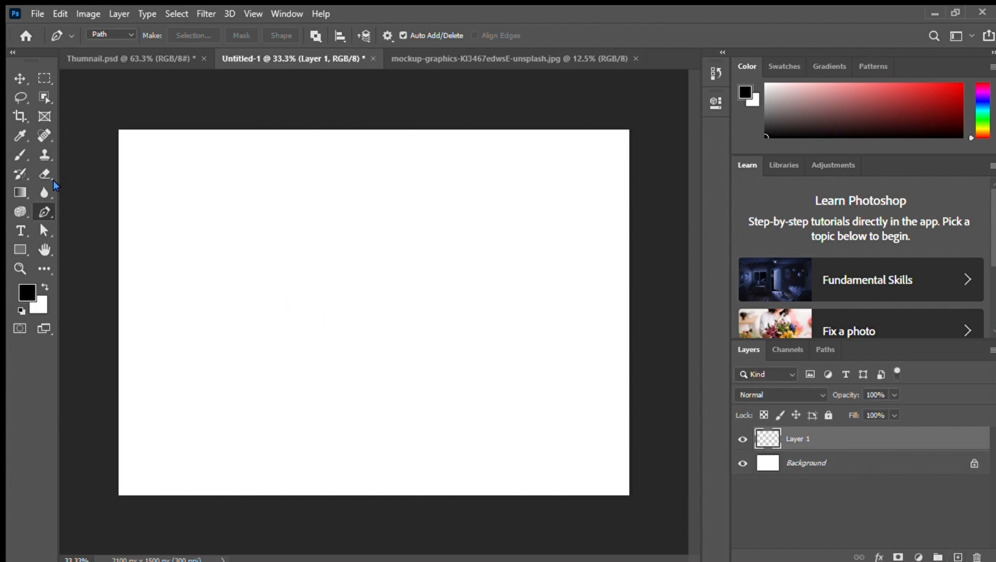
{"action": "left_click", "coordinate": [196, 326]}
{"action": "left_click", "coordinate": [516, 269]}
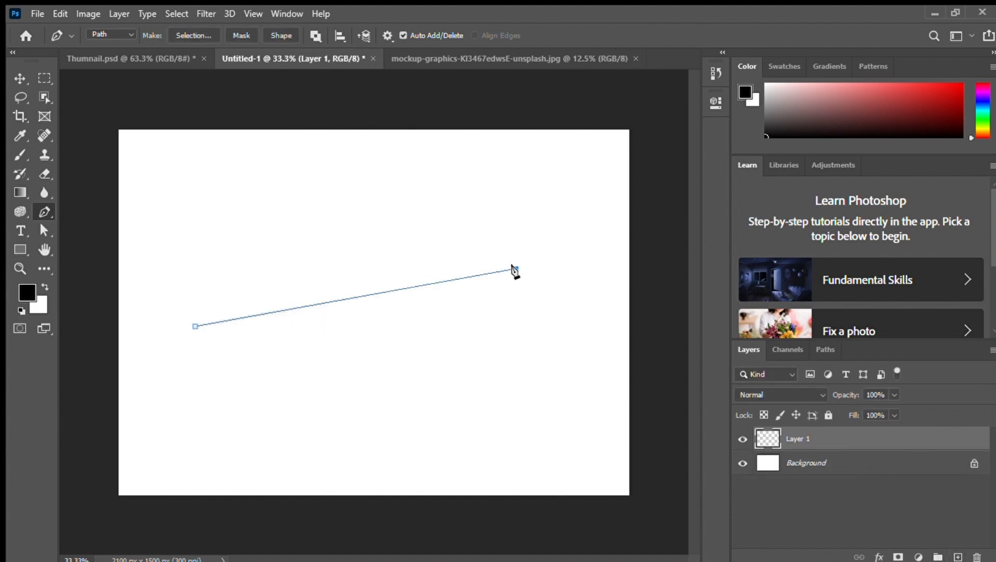
Try to close the two-point path back at its starting anchor, and undo the attempt
{"action": "left_click", "coordinate": [479, 274]}
{"action": "key", "text": "ctrl+z"}
{"action": "left_click", "coordinate": [514, 268]}
{"action": "mouse_move", "coordinate": [193, 327]}
{"action": "left_mouse_down"}
{"action": "mouse_move", "coordinate": [195, 287]}
{"action": "mouse_move", "coordinate": [188, 329]}
{"action": "left_mouse_up"}
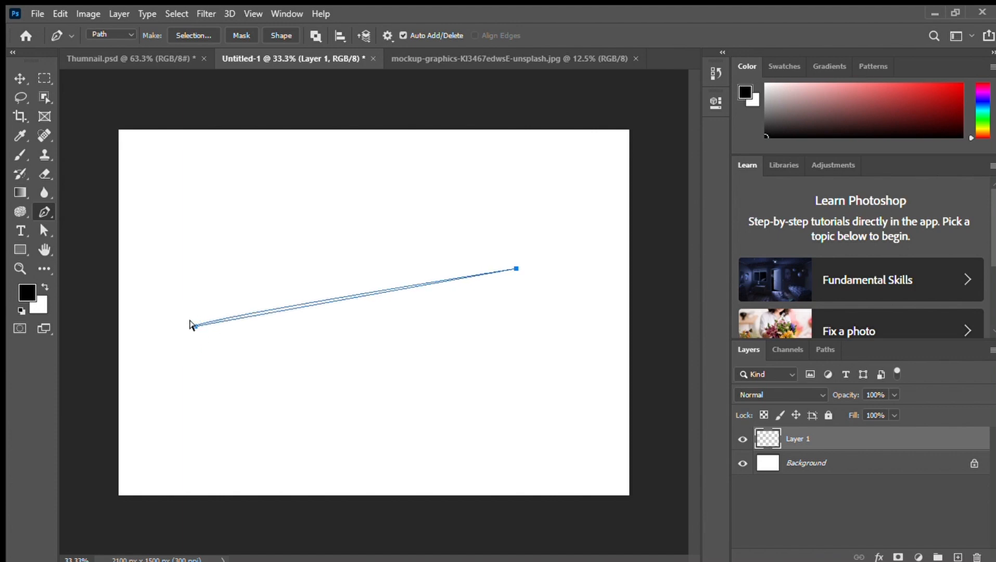
{"action": "key", "text": "ctrl+z"}
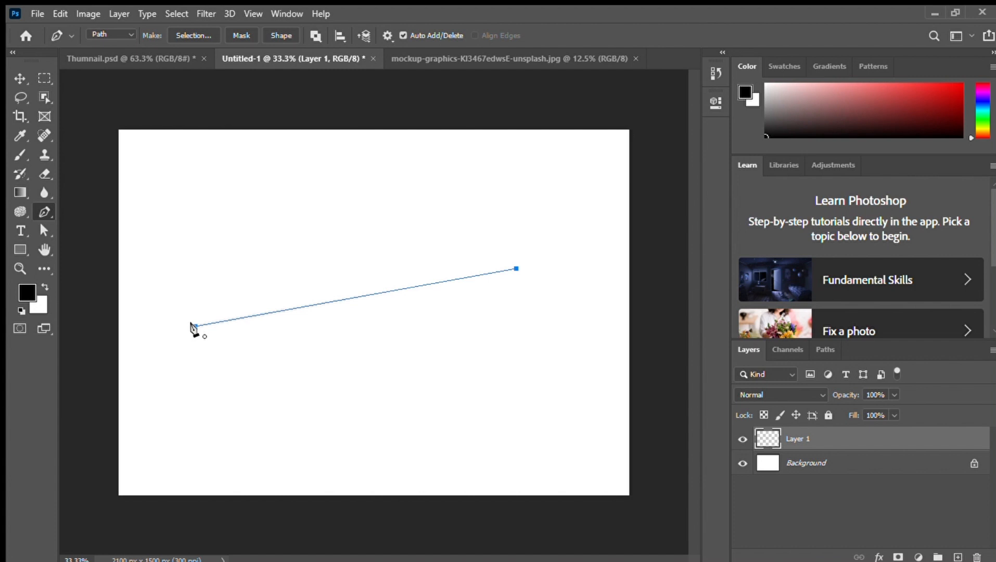
Complete the path as a closed four-sided shape by adding two corner anchors below the straight segment
{"action": "left_click", "coordinate": [515, 269]}
{"action": "left_click", "coordinate": [478, 384]}
{"action": "left_click", "coordinate": [309, 404]}
{"action": "left_click", "coordinate": [195, 327]}
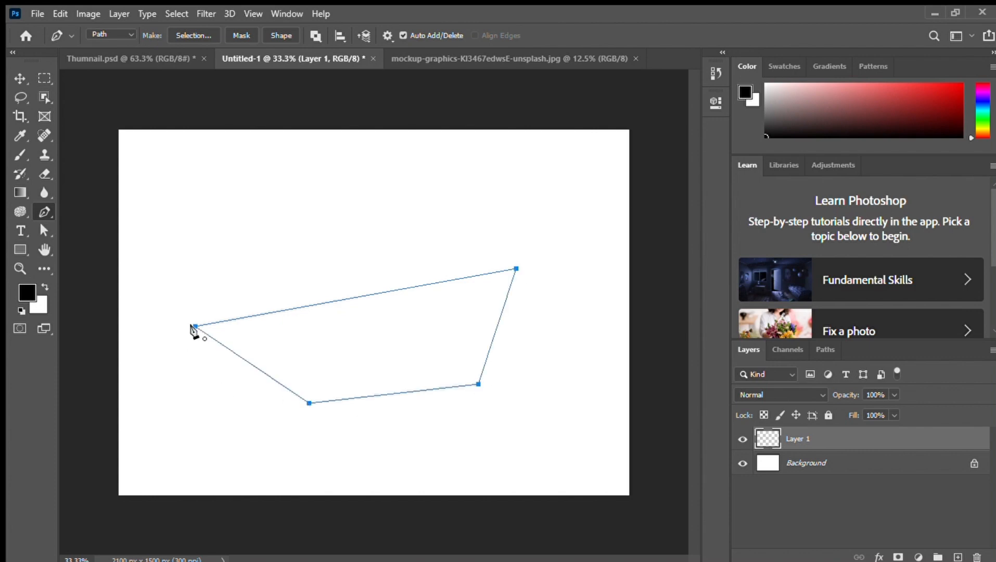
Delete the path's lower-right anchor, add one on the resulting edge, and pull it down and right into a rounded curve
{"action": "left_click", "coordinate": [478, 384]}
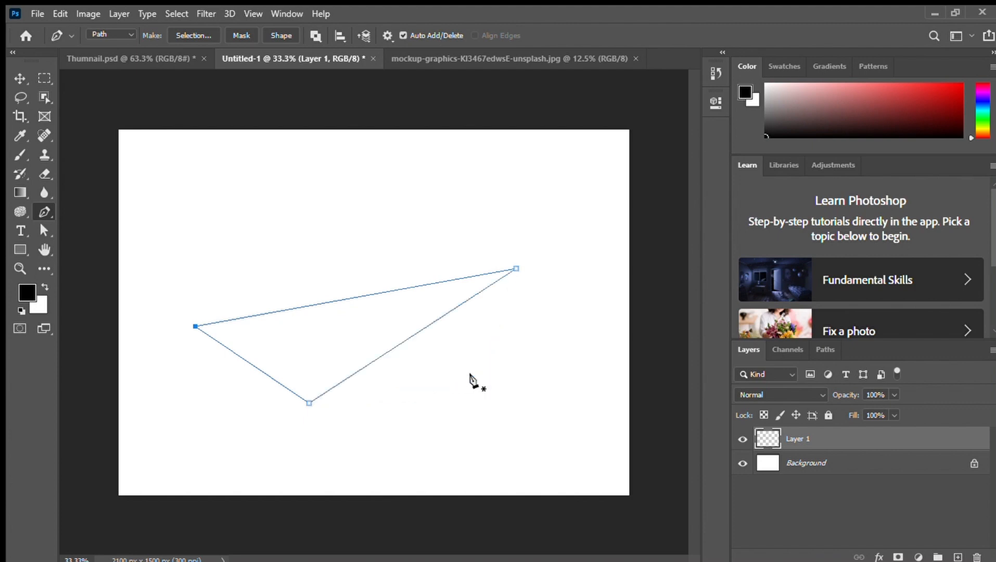
{"action": "left_click", "coordinate": [409, 337]}
{"action": "left_click_drag", "start_coordinate": [406, 335], "coordinate": [477, 418]}
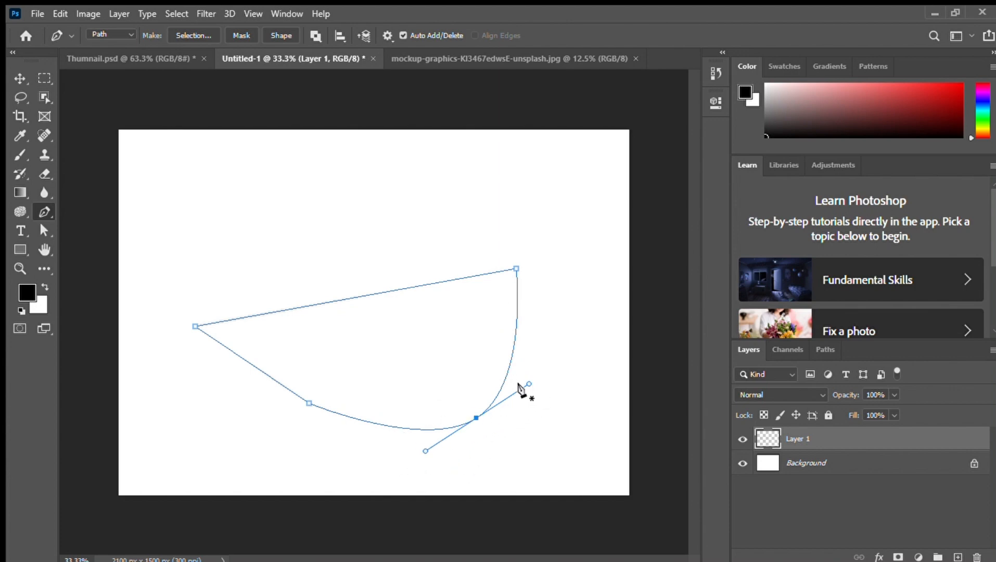
Try adding anchor points on both curved segments and adjusting the upper direction handle, undoing each change
{"action": "left_click", "coordinate": [517, 311]}
{"action": "key", "text": "ctrl+z"}
{"action": "left_click", "coordinate": [420, 430]}
{"action": "key", "text": "ctrl+z"}
{"action": "left_click_drag", "start_coordinate": [529, 383], "coordinate": [531, 387]}
{"action": "key", "text": "ctrl+z"}
Try reshaping the rounded corner by moving its direction handles independently and shifting its anchor, and revert to the smooth curve
{"action": "left_click_drag", "start_coordinate": [526, 383], "coordinate": [434, 331]}
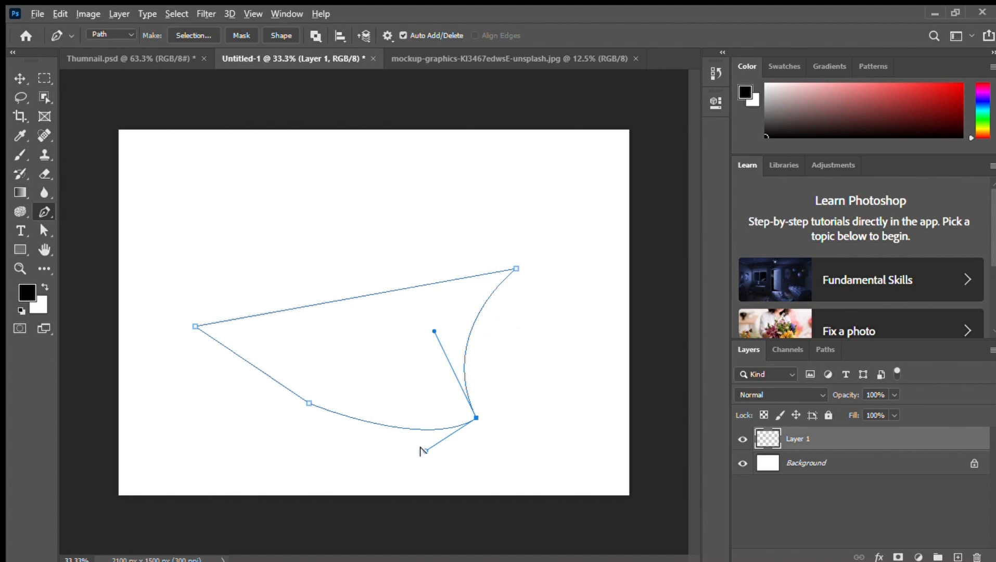
{"action": "mouse_move", "coordinate": [423, 449]}
{"action": "left_mouse_down"}
{"action": "mouse_move", "coordinate": [355, 402]}
{"action": "mouse_move", "coordinate": [349, 435]}
{"action": "mouse_move", "coordinate": [276, 462]}
{"action": "mouse_move", "coordinate": [313, 485]}
{"action": "mouse_move", "coordinate": [469, 477]}
{"action": "mouse_move", "coordinate": [420, 460]}
{"action": "left_mouse_up"}
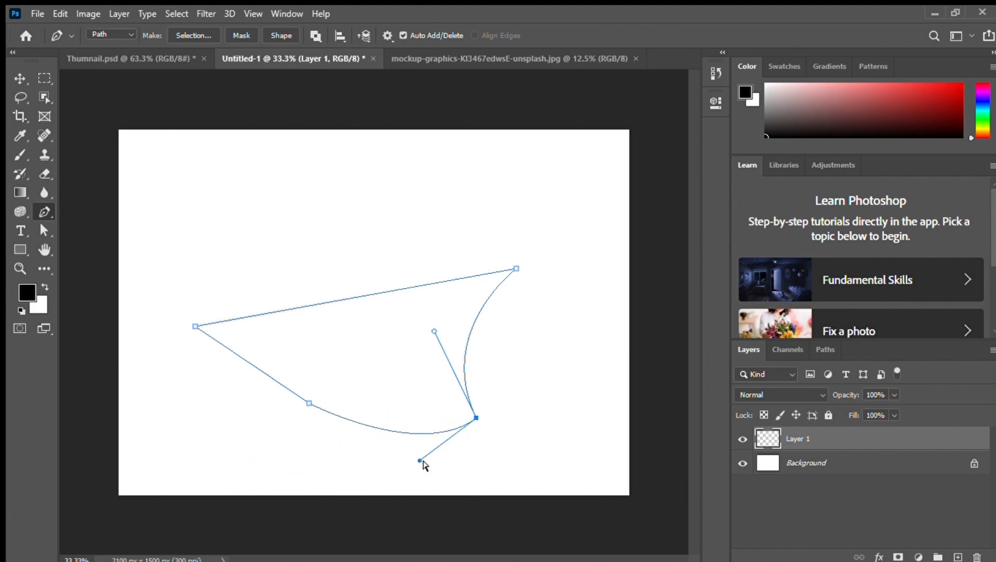
{"action": "key", "text": "ctrl+z"}
{"action": "key", "text": "ctrl+z"}
{"action": "key", "text": "ctrl+z"}
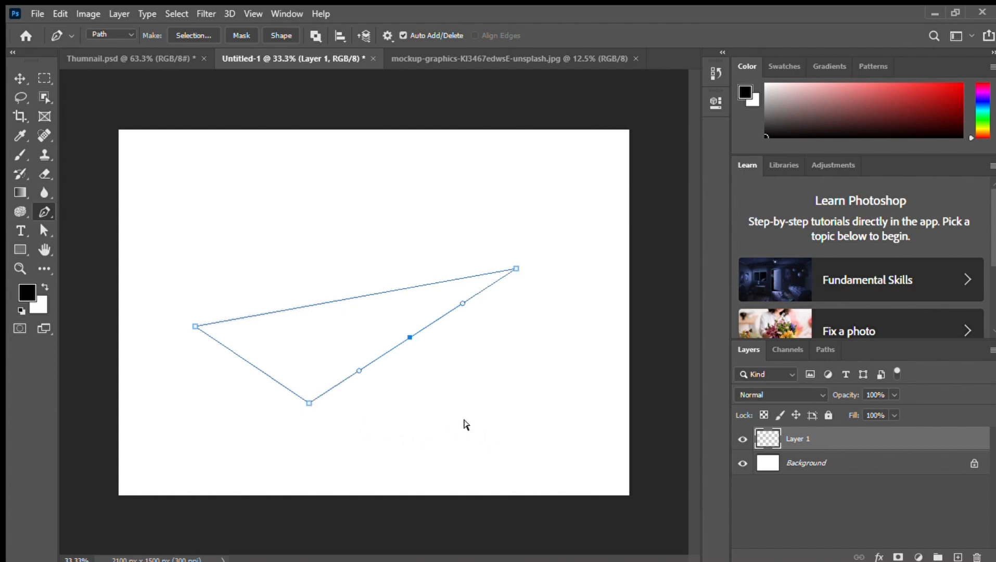
{"action": "key", "text": "ctrl+shift+z"}
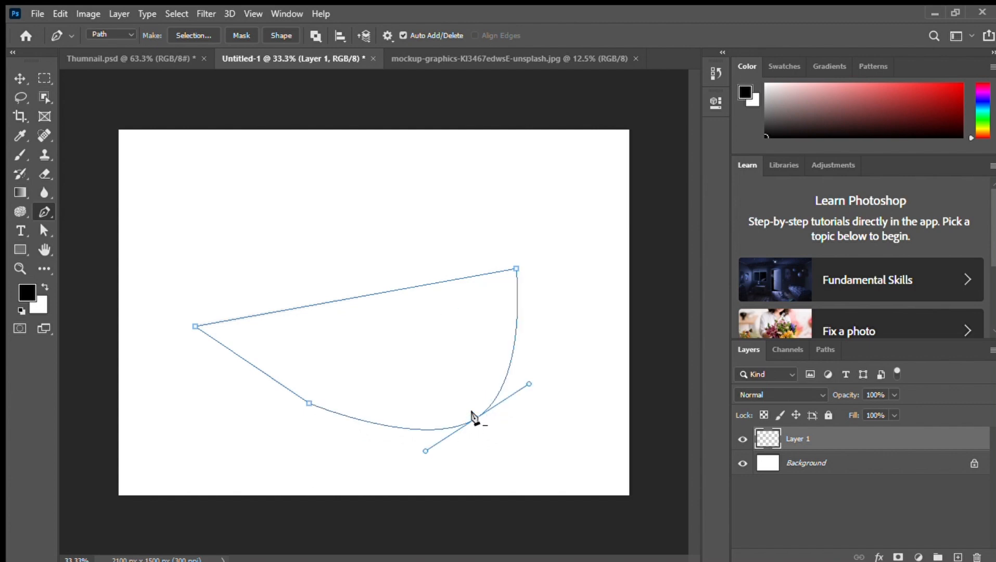
{"action": "left_click_drag", "start_coordinate": [474, 417], "coordinate": [515, 419]}
{"action": "key", "text": "ctrl+z"}
Try converting the path to a selection and filling it with the black foreground color, and undo back to the path
{"action": "key", "text": "i"}
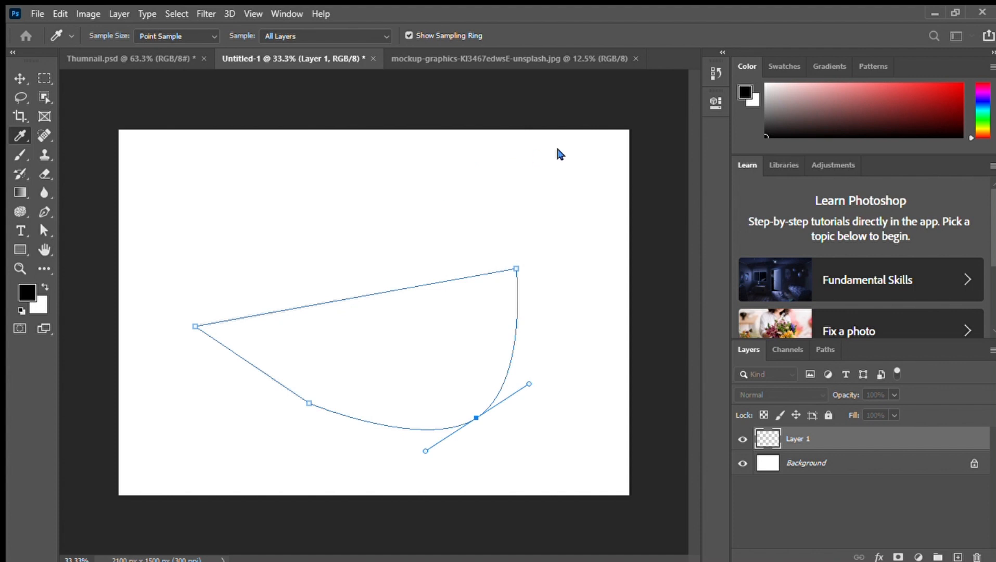
{"action": "key", "text": "p"}
{"action": "key", "text": "ctrl+Return"}
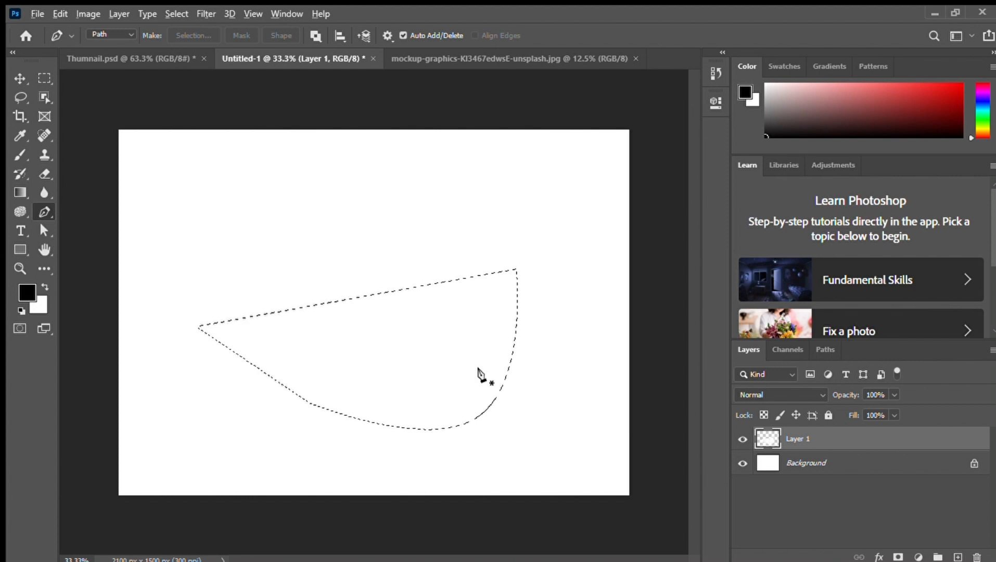
{"action": "key", "text": "alt+BackSpace"}
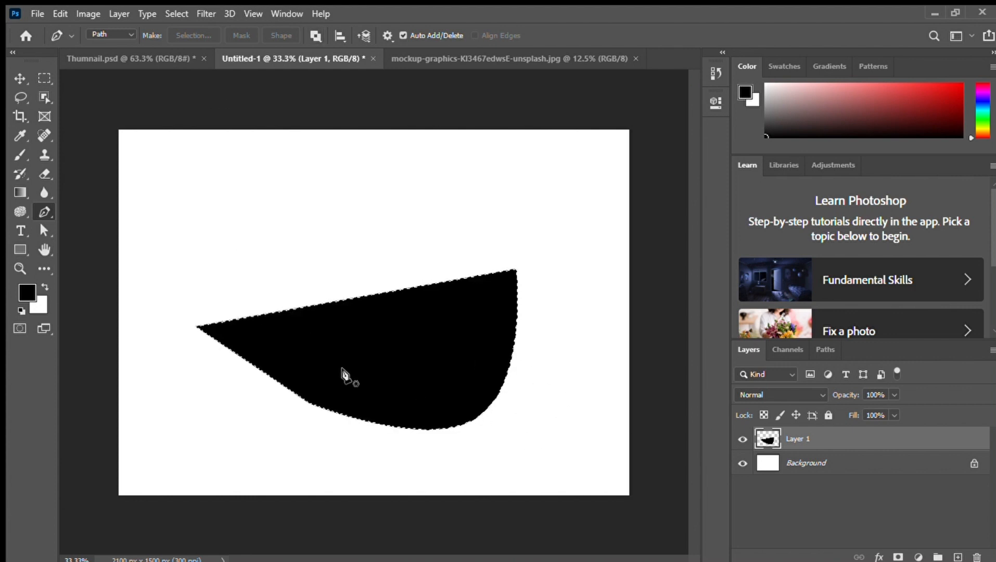
{"action": "key", "text": "ctrl+z"}
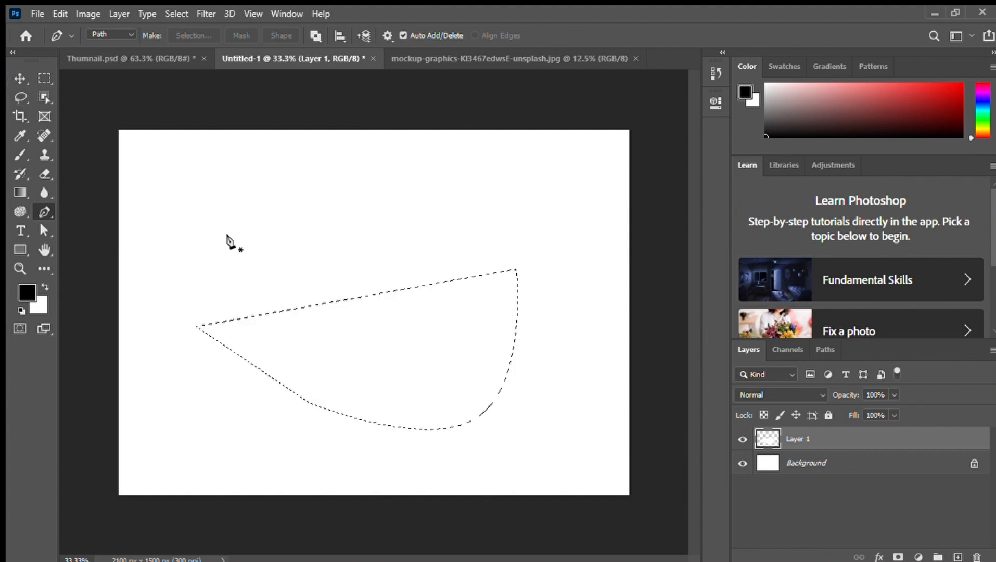
{"action": "key", "text": "ctrl+z"}
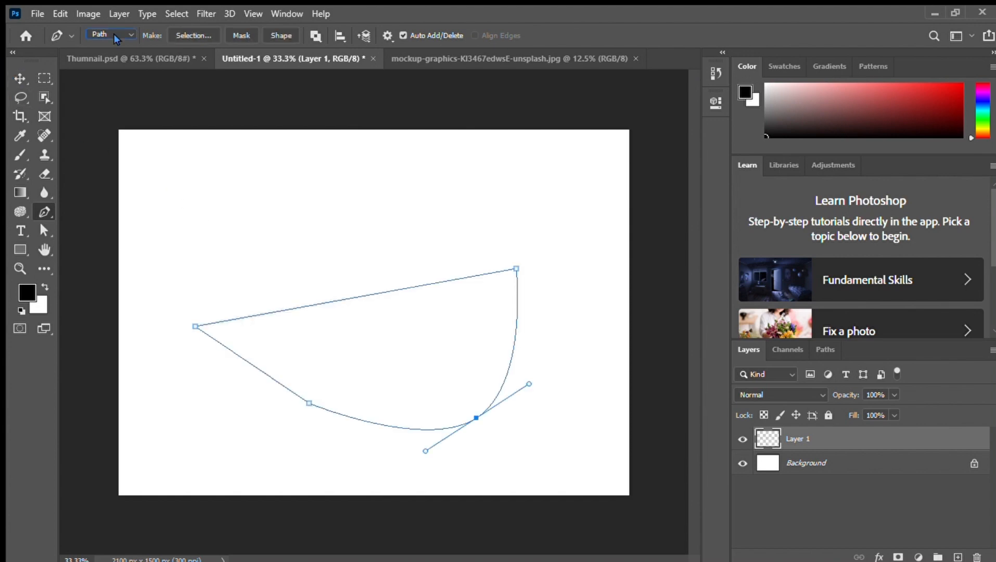
Move the whole path up and right with the Path Selection tool, and shift its leftmost anchor inward
{"action": "left_click", "coordinate": [43, 230]}
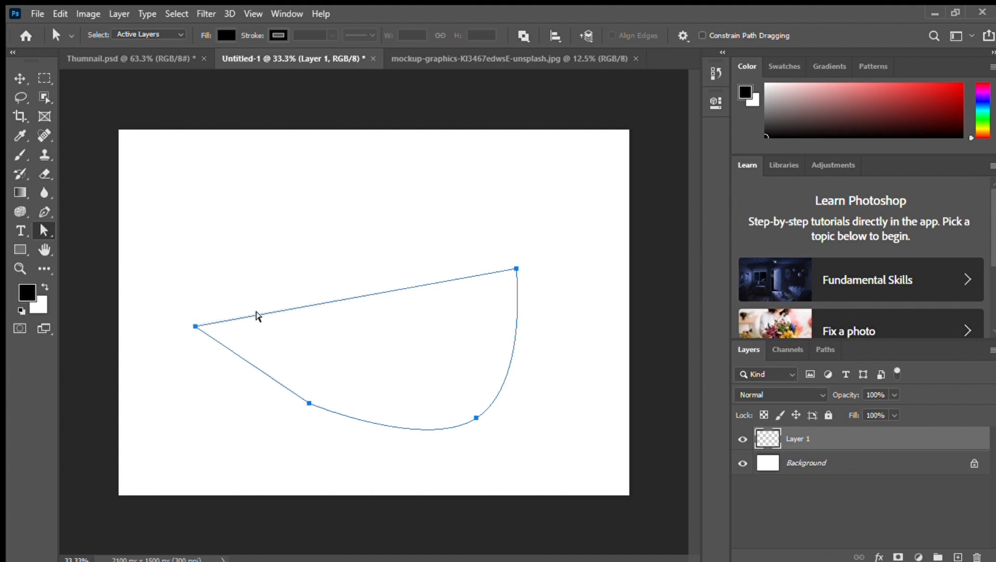
{"action": "left_click_drag", "start_coordinate": [256, 312], "coordinate": [285, 248]}
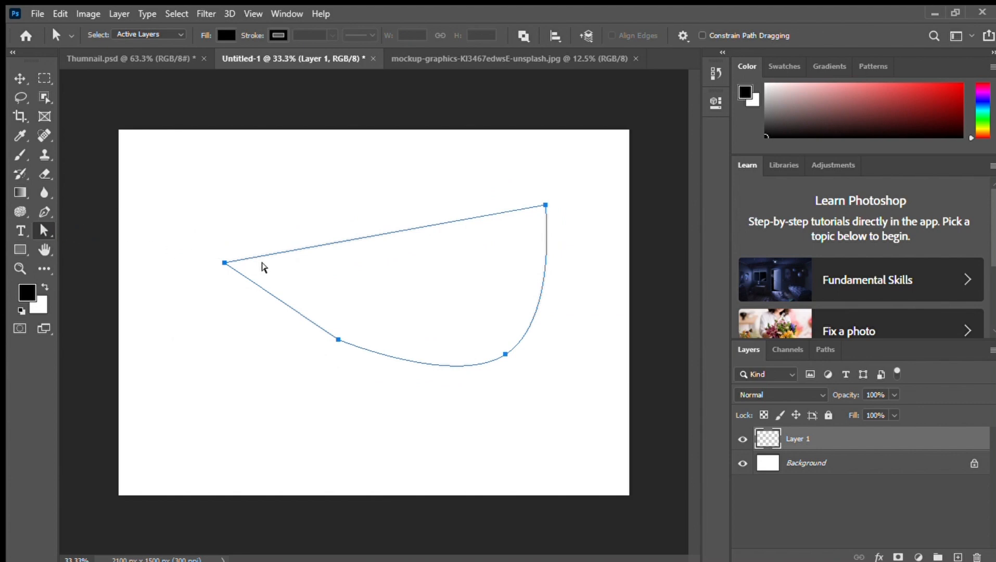
{"action": "left_click_drag", "start_coordinate": [206, 251], "coordinate": [295, 258]}
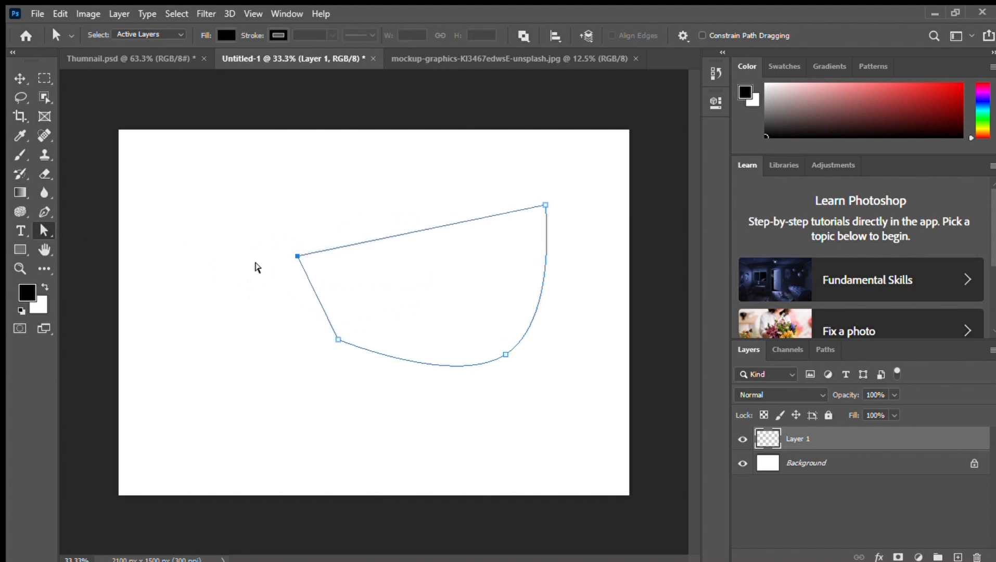
With the Pen tool active, move the path's left anchor up and left, nearly level with the upper-right corner
{"action": "left_click", "coordinate": [51, 213]}
{"action": "left_click", "coordinate": [342, 247]}
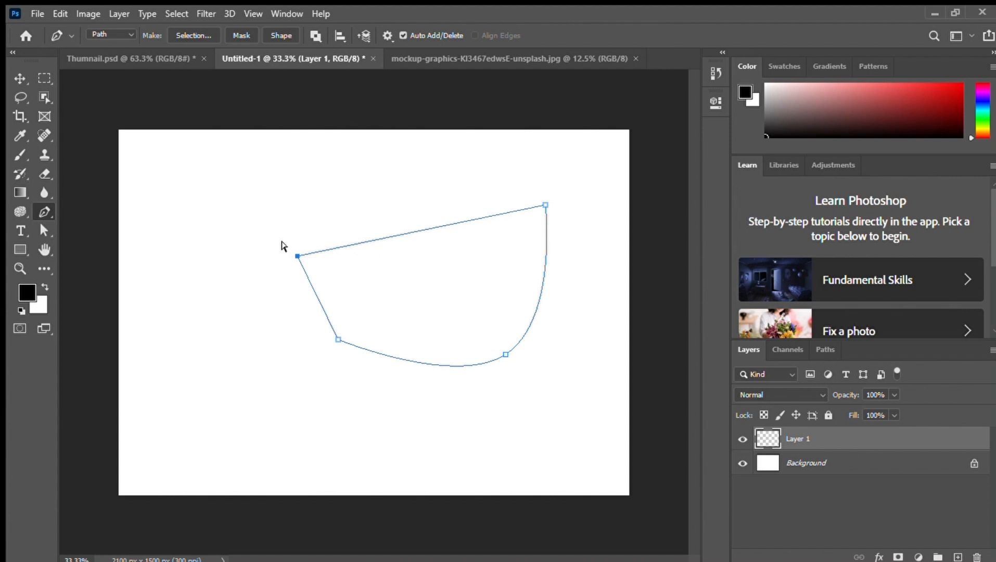
{"action": "left_click_drag", "start_coordinate": [291, 255], "coordinate": [244, 210]}
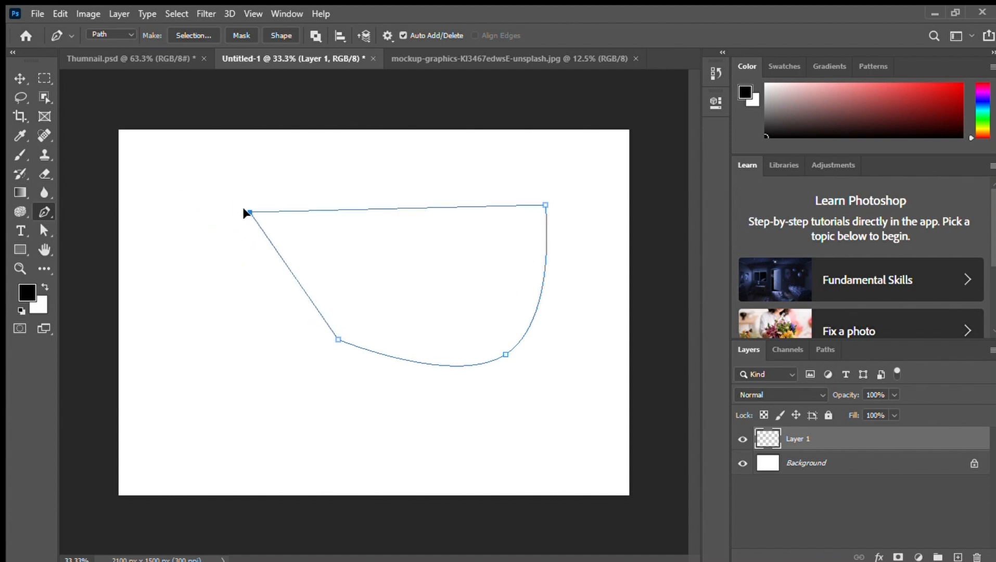
Try converting the path's upper-left corner anchor into a curve point with direction handles, and undo the changes
{"action": "left_click", "coordinate": [246, 212]}
{"action": "key", "text": "ctrl+z"}
{"action": "left_click_drag", "start_coordinate": [250, 212], "coordinate": [240, 214]}
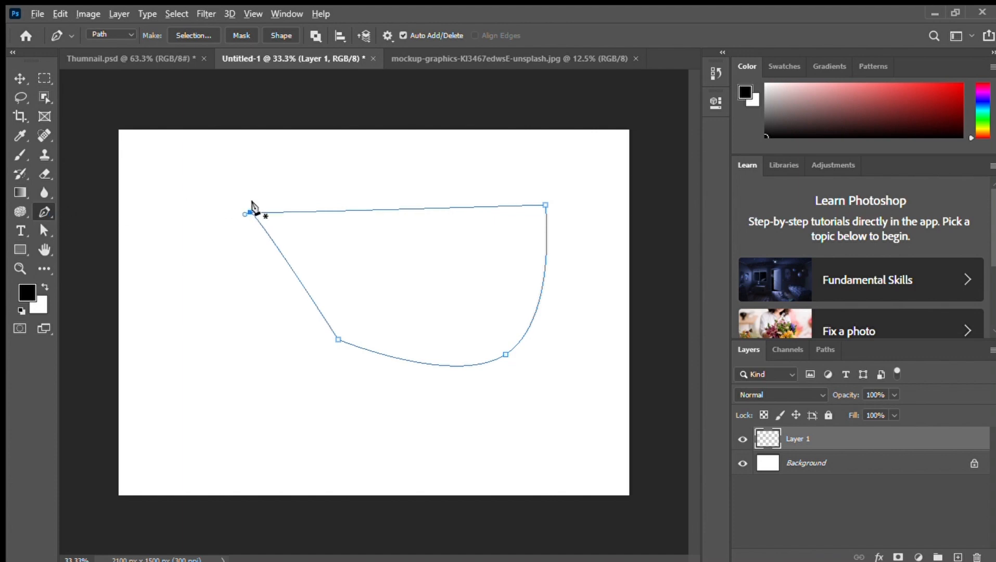
{"action": "left_click_drag", "start_coordinate": [250, 213], "coordinate": [249, 286]}
{"action": "key", "text": "ctrl+z"}
{"action": "key", "text": "ctrl+z"}
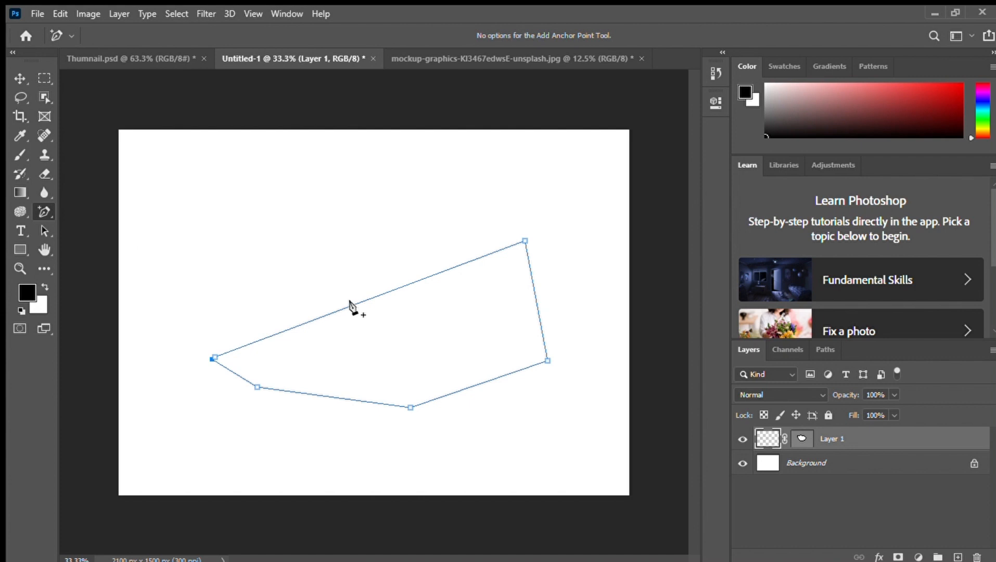
Add two anchor points on the path's long upper edge, one on the lower-right edge and one on the right edge
{"action": "left_click", "coordinate": [369, 299]}
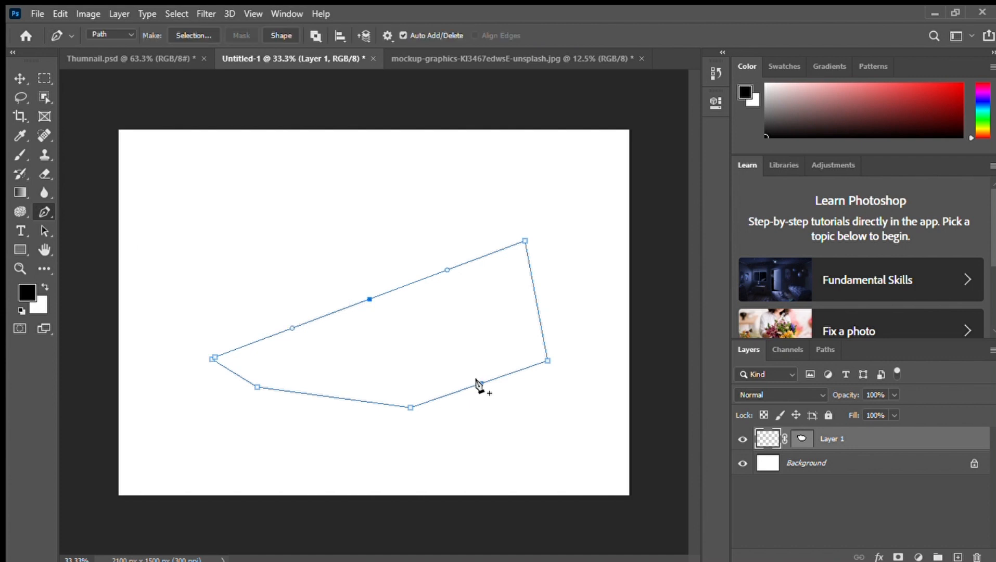
{"action": "left_click", "coordinate": [479, 383]}
{"action": "left_click", "coordinate": [446, 270]}
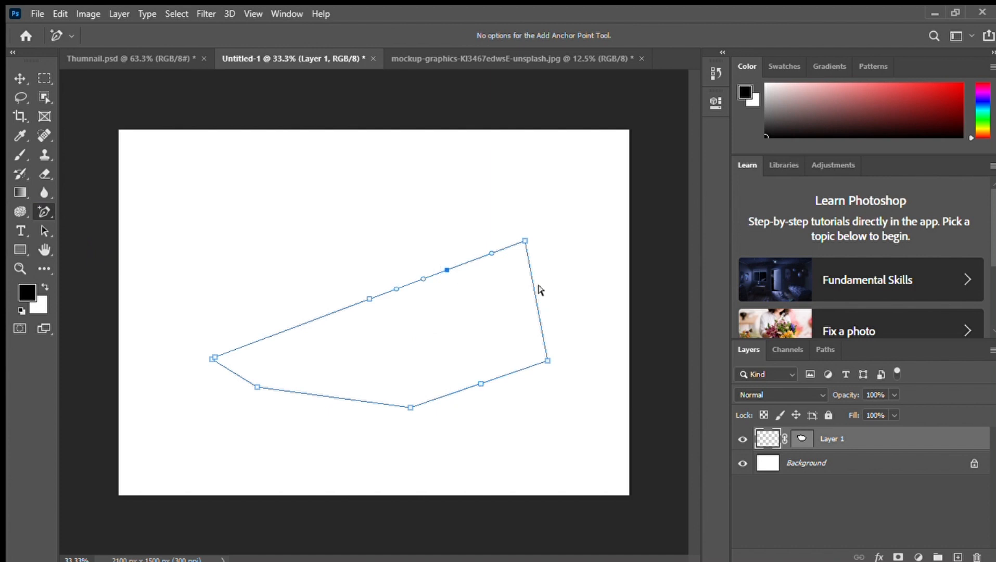
{"action": "left_click", "coordinate": [536, 303]}
Try deleting the upper edge's middle anchor and curving that edge with the Convert Point tool, and undo the edits
{"action": "left_click", "coordinate": [368, 300]}
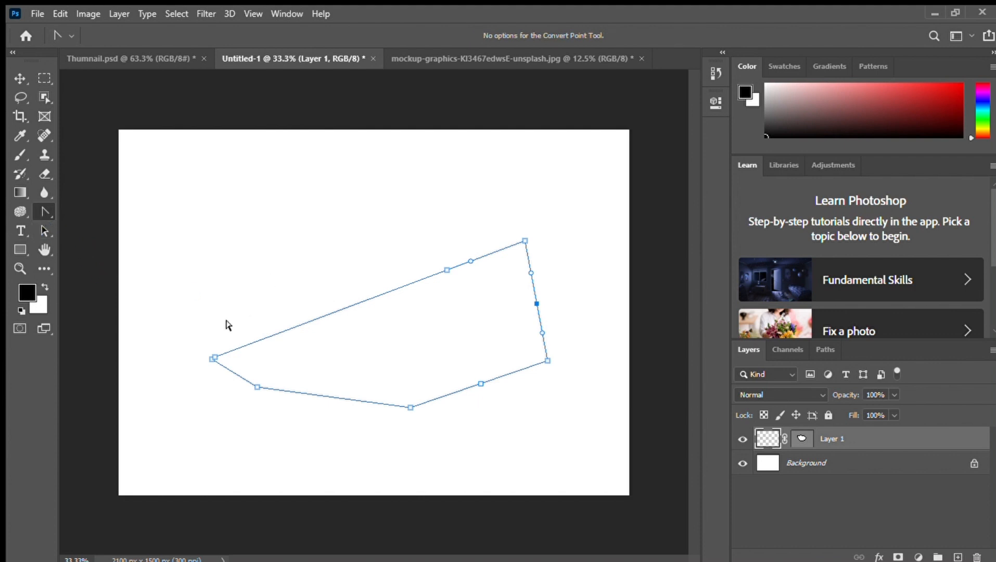
{"action": "left_click_drag", "start_coordinate": [213, 358], "coordinate": [280, 274]}
{"action": "left_click_drag", "start_coordinate": [215, 454], "coordinate": [397, 230]}
{"action": "left_click", "coordinate": [443, 270]}
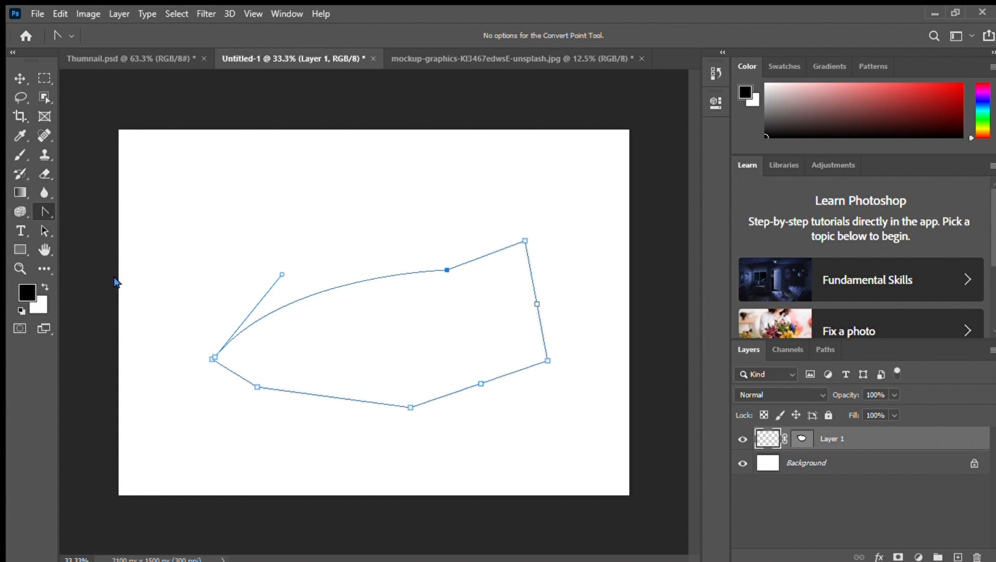
{"action": "left_click_drag", "start_coordinate": [441, 270], "coordinate": [498, 259]}
{"action": "key", "text": "ctrl+z"}
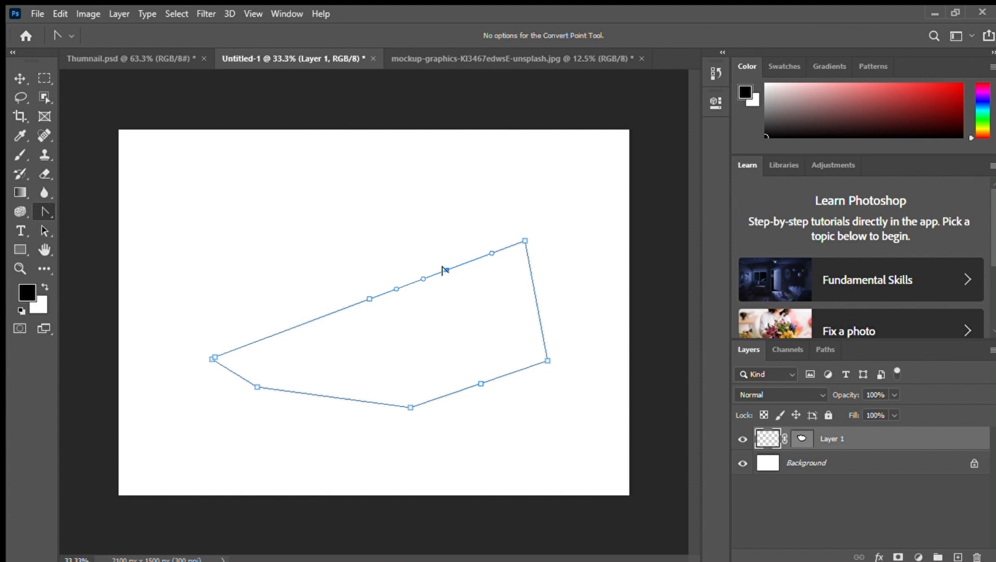
Pull direction handles out of the upper edge's right-hand added anchor with the Convert Point tool, angling them slightly flatter
{"action": "left_click_drag", "start_coordinate": [443, 270], "coordinate": [490, 251]}
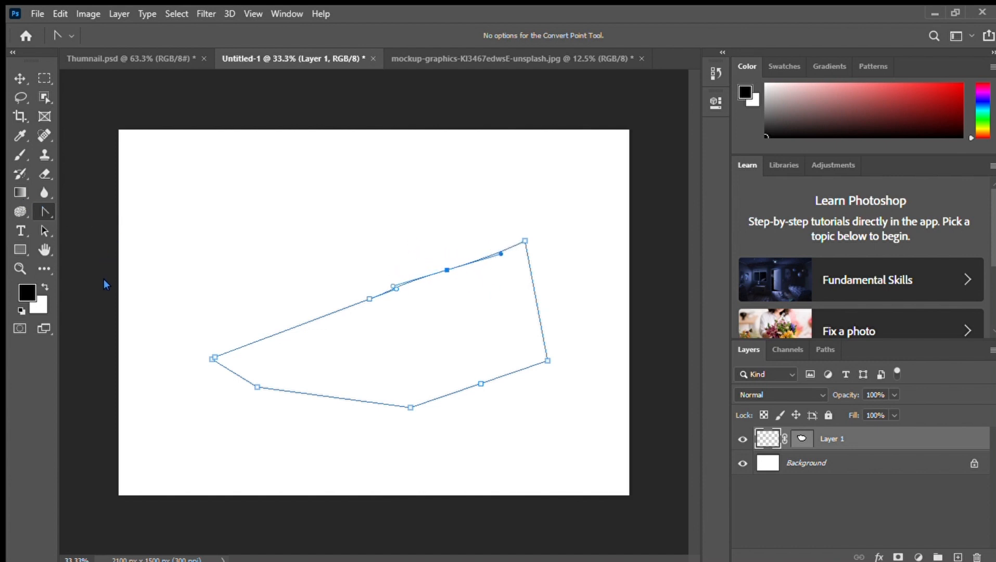
Move the right-hand added anchor of the path's upper edge upward and pull out its left direction handle independently
{"action": "left_click", "coordinate": [445, 269]}
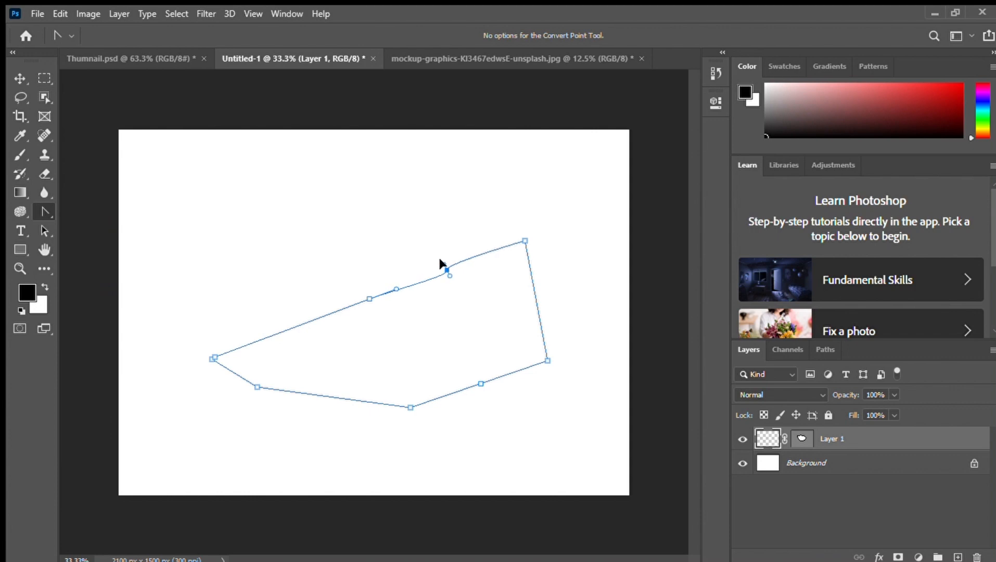
{"action": "left_click_drag", "start_coordinate": [446, 269], "coordinate": [423, 215]}
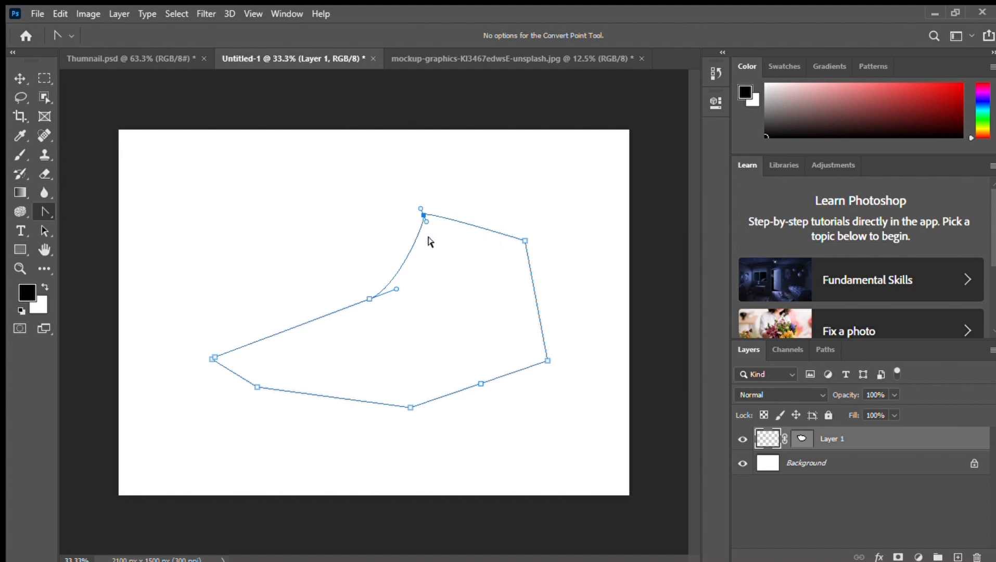
{"action": "left_click_drag", "start_coordinate": [422, 219], "coordinate": [327, 237]}
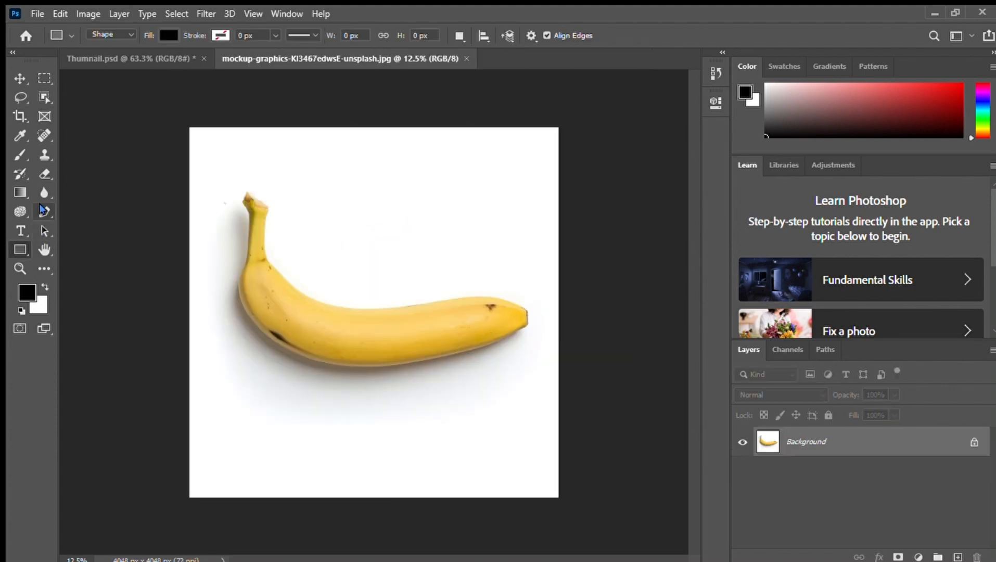
In the banana image, start a Pen tool path down the stem's left side and along the underside to near the tip
{"action": "left_click", "coordinate": [43, 211]}
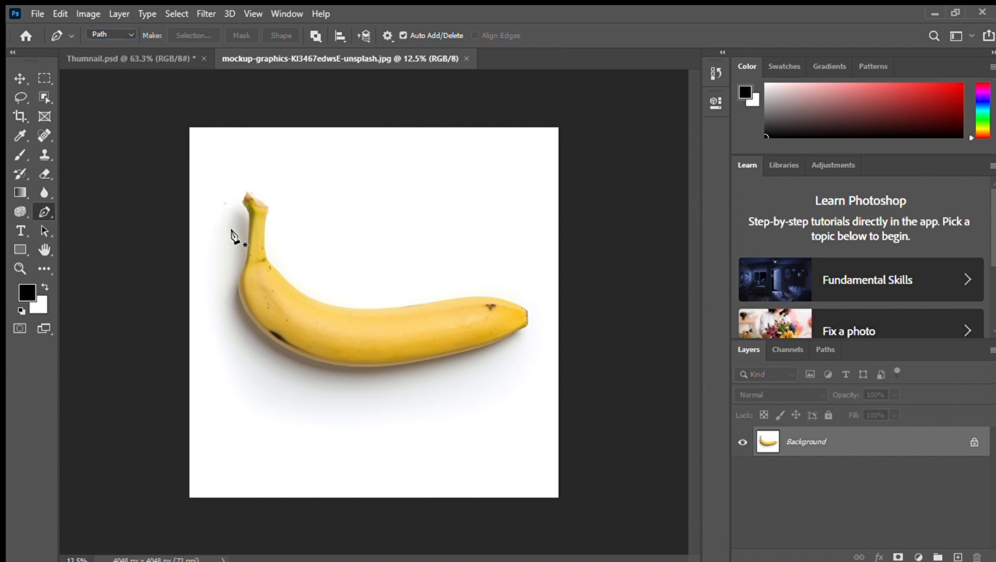
{"action": "key", "text": "ctrl+plus"}
{"action": "key", "text": "ctrl+plus"}
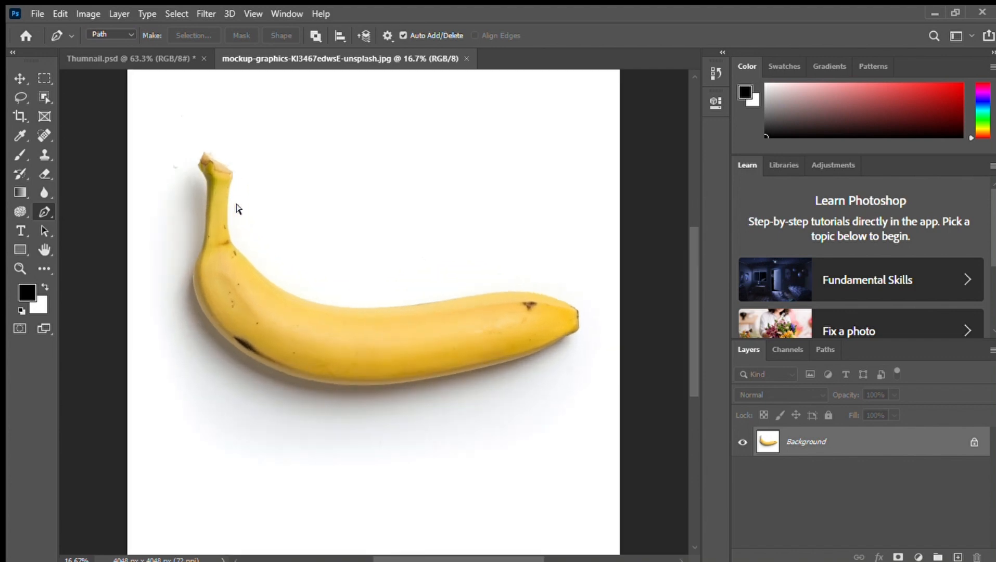
{"action": "left_click", "coordinate": [197, 165]}
{"action": "left_click", "coordinate": [209, 185]}
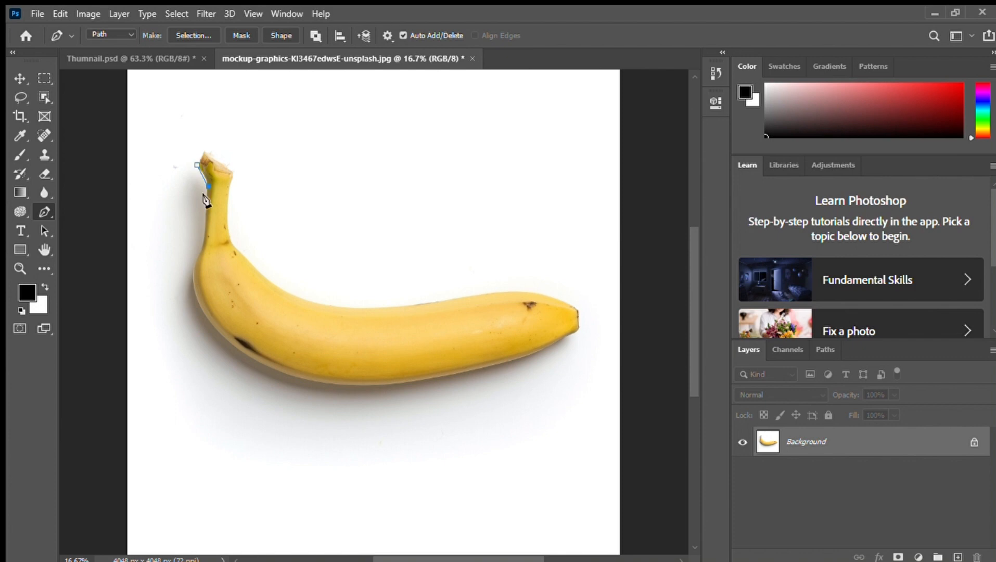
{"action": "left_click", "coordinate": [195, 274]}
{"action": "left_click", "coordinate": [244, 356]}
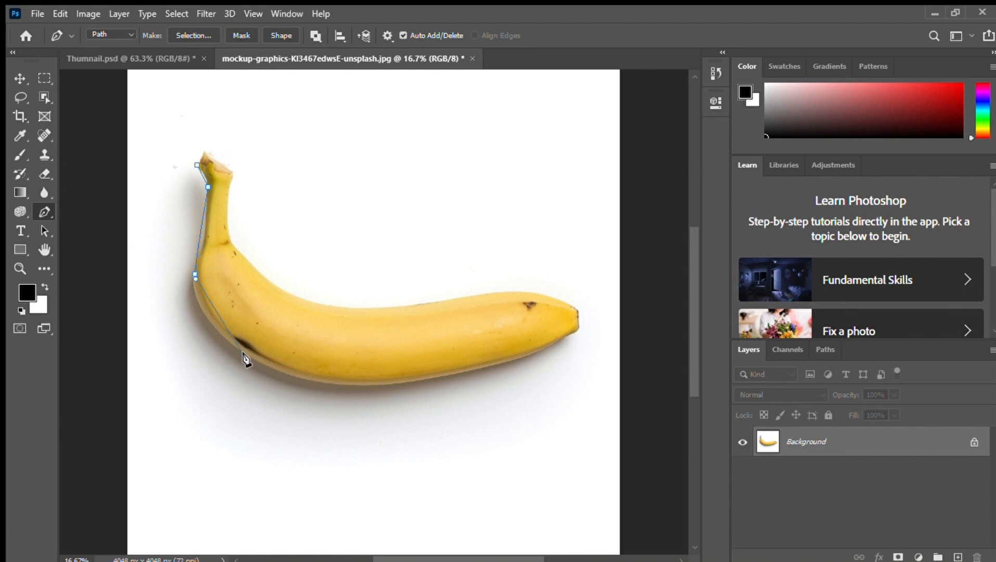
{"action": "left_click", "coordinate": [406, 383]}
{"action": "left_click", "coordinate": [559, 343]}
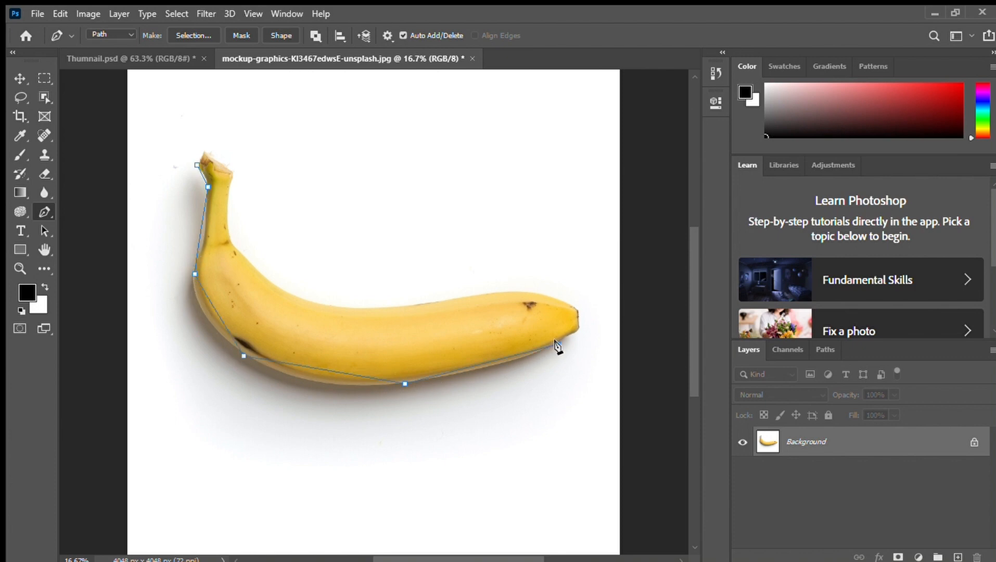
Continue the path around the banana's tip, back along the upper edge and up the stem, and close it at its starting anchor
{"action": "left_click", "coordinate": [576, 311]}
{"action": "left_click", "coordinate": [461, 298]}
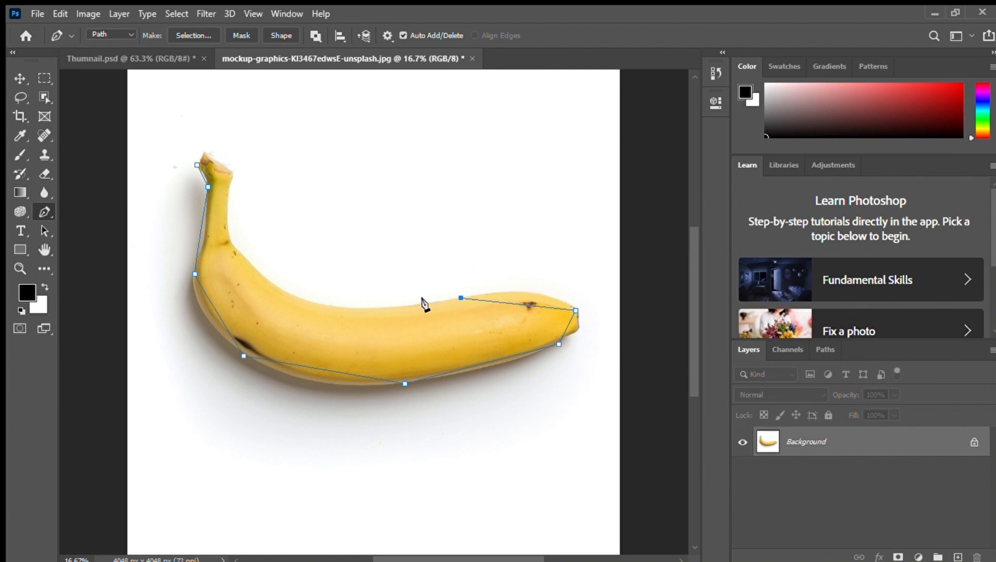
{"action": "left_click", "coordinate": [326, 306]}
{"action": "left_click", "coordinate": [231, 247]}
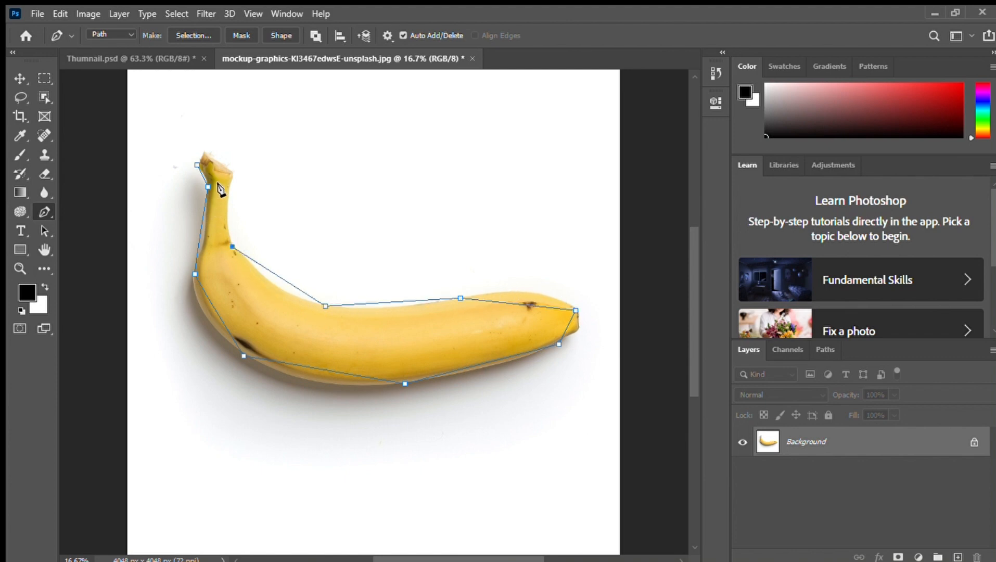
{"action": "left_click", "coordinate": [230, 169]}
{"action": "left_click", "coordinate": [204, 152]}
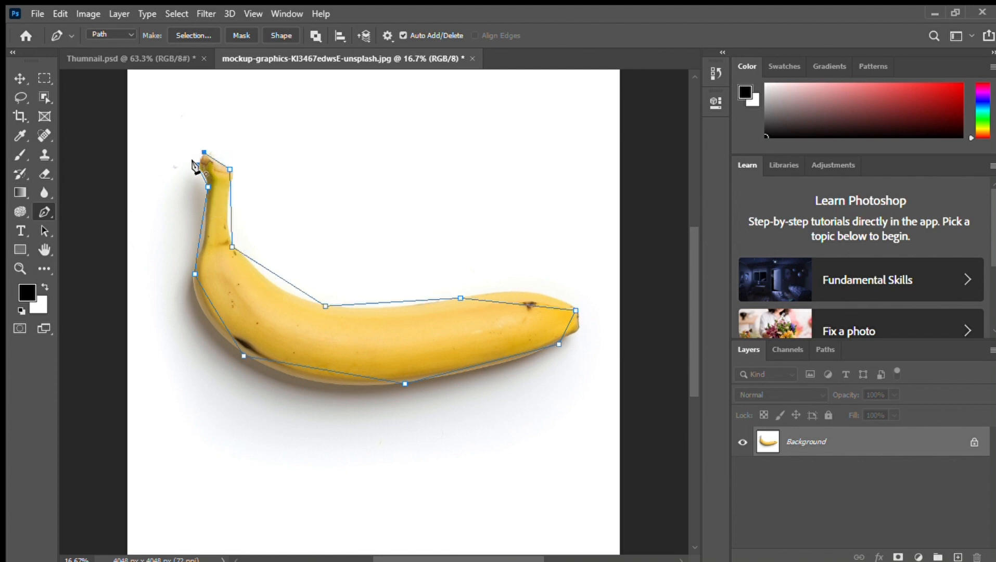
{"action": "left_click", "coordinate": [197, 164]}
Convert the anchors at the stem's left neck and the banana's left bulge into curve points that follow the outline
{"action": "key", "text": "ctrl+plus"}
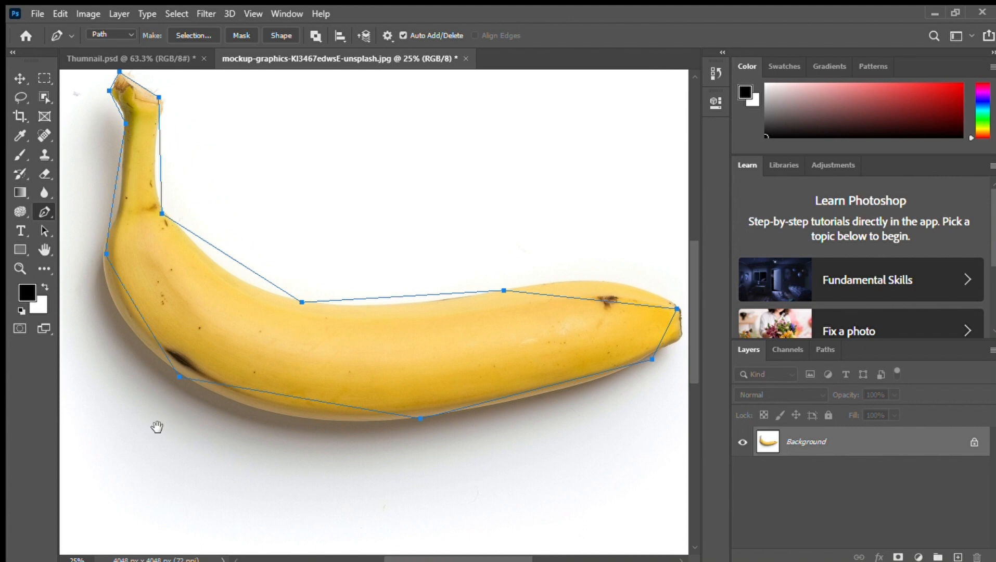
{"action": "left_click_drag", "start_coordinate": [157, 427], "coordinate": [224, 449]}
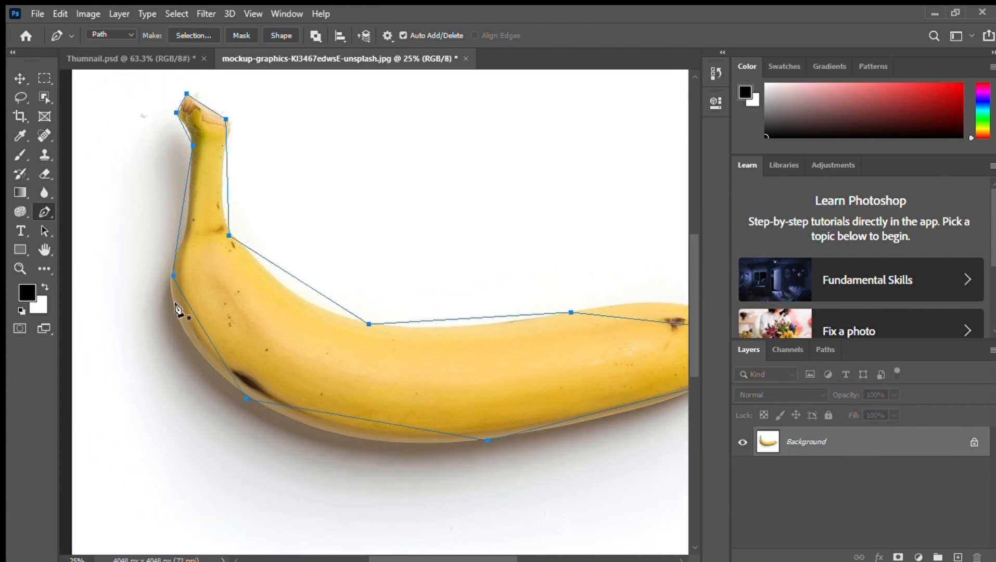
{"action": "left_click_drag", "start_coordinate": [189, 141], "coordinate": [187, 138]}
{"action": "left_click", "coordinate": [187, 139]}
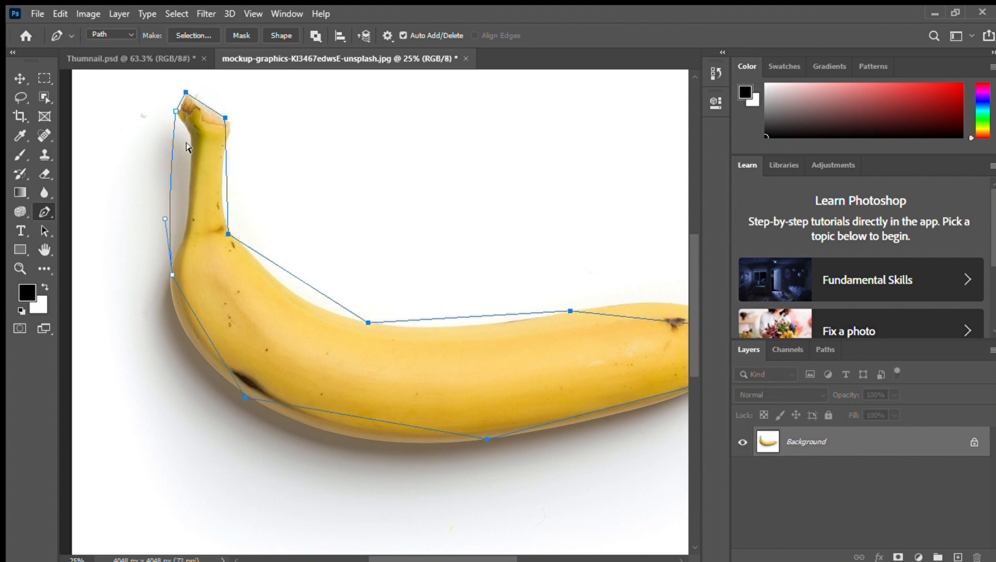
{"action": "left_click", "coordinate": [191, 146]}
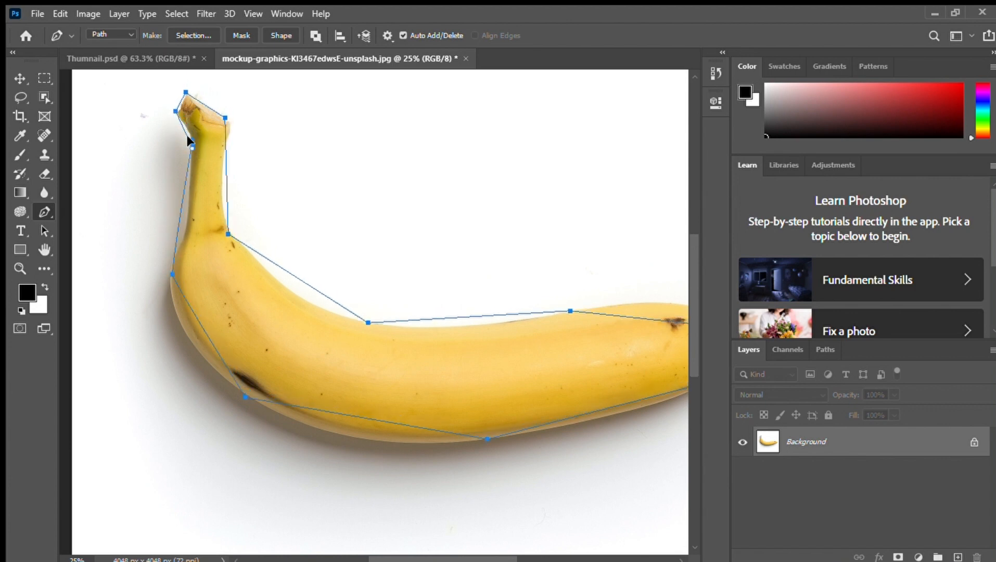
{"action": "mouse_move", "coordinate": [189, 133]}
{"action": "left_mouse_down"}
{"action": "mouse_move", "coordinate": [178, 168]}
{"action": "mouse_move", "coordinate": [186, 148]}
{"action": "left_mouse_up"}
{"action": "mouse_move", "coordinate": [171, 274]}
{"action": "left_mouse_down"}
{"action": "mouse_move", "coordinate": [147, 283]}
{"action": "mouse_move", "coordinate": [160, 285]}
{"action": "left_mouse_up"}
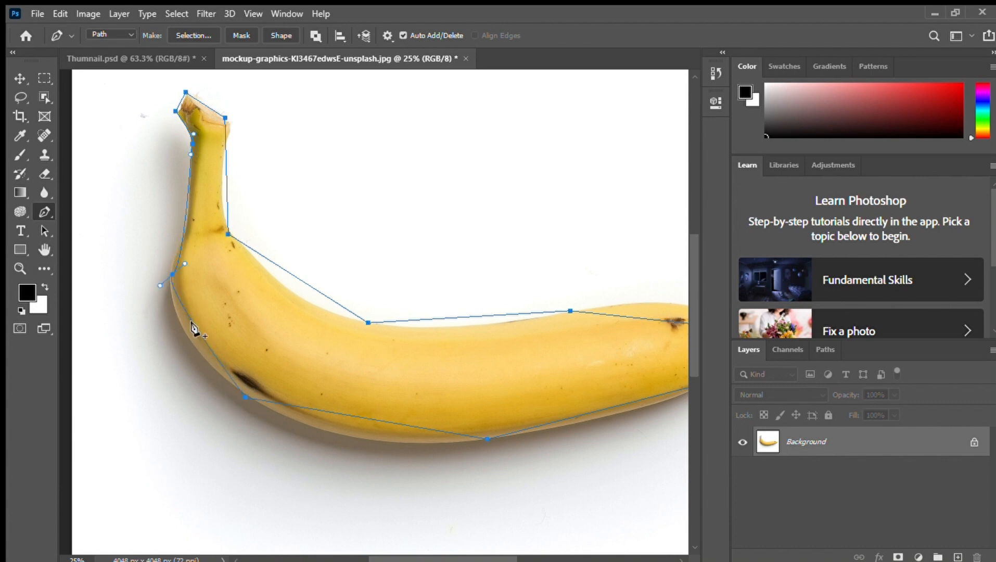
Pull direction handles from the anchors along the banana's underside and lower tip to curve the path along the edge
{"action": "left_click_drag", "start_coordinate": [245, 396], "coordinate": [295, 430]}
{"action": "left_click_drag", "start_coordinate": [486, 439], "coordinate": [474, 445]}
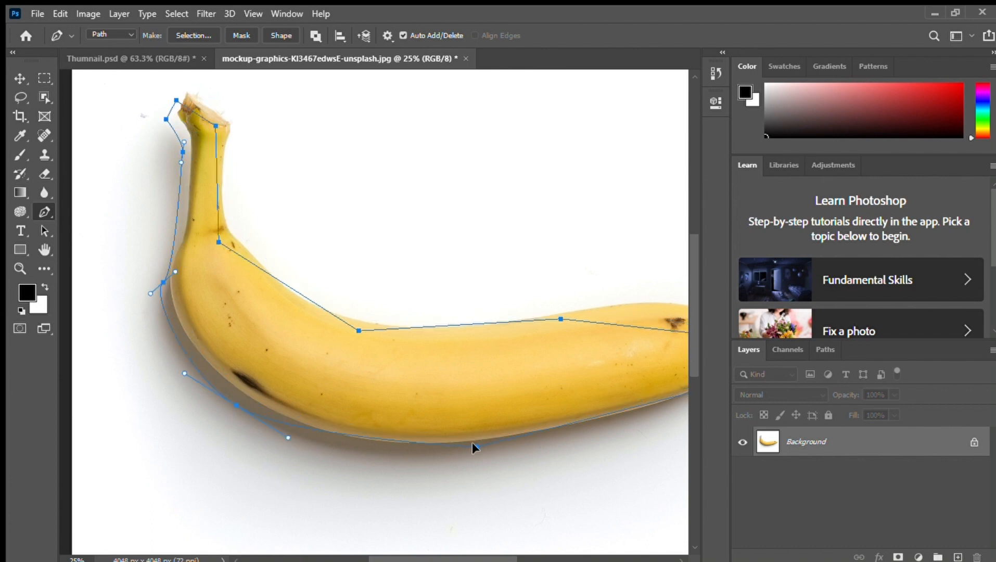
{"action": "scroll", "coordinate": [471, 389], "scroll_direction": "right", "scroll_amount": 5}
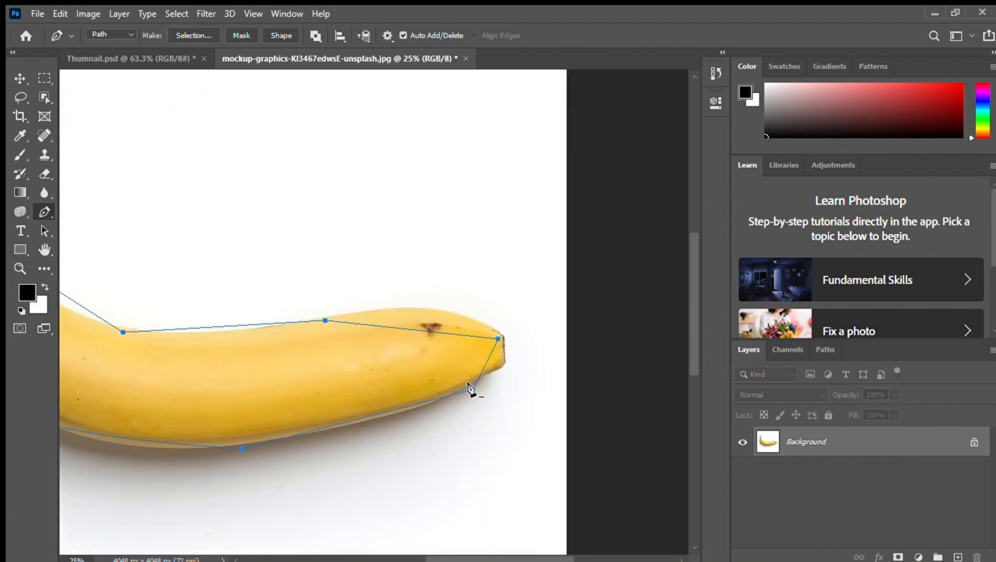
{"action": "mouse_move", "coordinate": [470, 388]}
{"action": "left_mouse_down"}
{"action": "mouse_move", "coordinate": [496, 368]}
{"action": "mouse_move", "coordinate": [499, 378]}
{"action": "mouse_move", "coordinate": [457, 389]}
{"action": "left_mouse_up"}
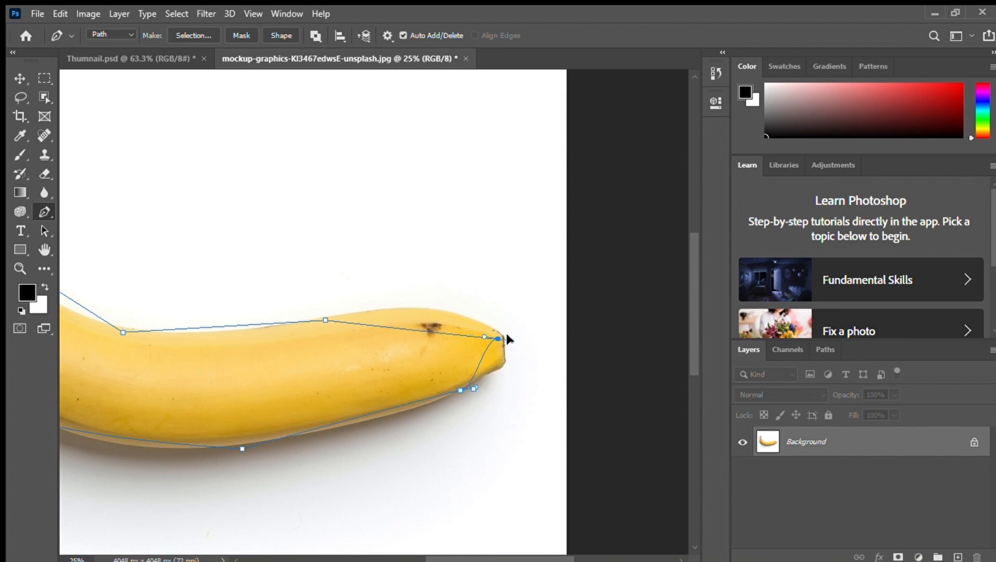
Curve the path along the banana's upper edge and stem base by pulling direction handles from those anchors
{"action": "left_click_drag", "start_coordinate": [323, 321], "coordinate": [174, 350]}
{"action": "left_click_drag", "start_coordinate": [256, 387], "coordinate": [479, 445]}
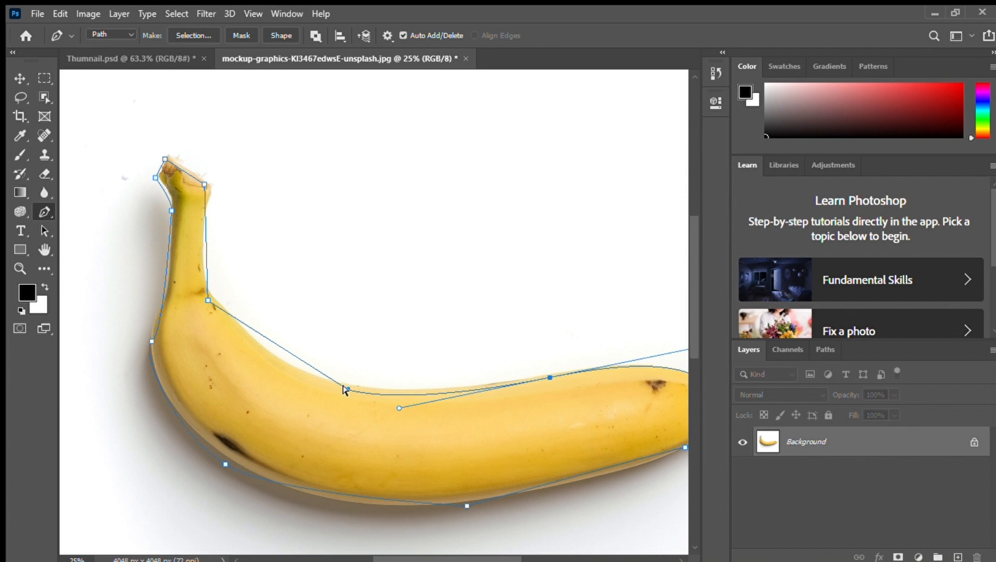
{"action": "left_click_drag", "start_coordinate": [343, 386], "coordinate": [308, 374]}
{"action": "left_click", "coordinate": [205, 296], "text": "ctrl"}
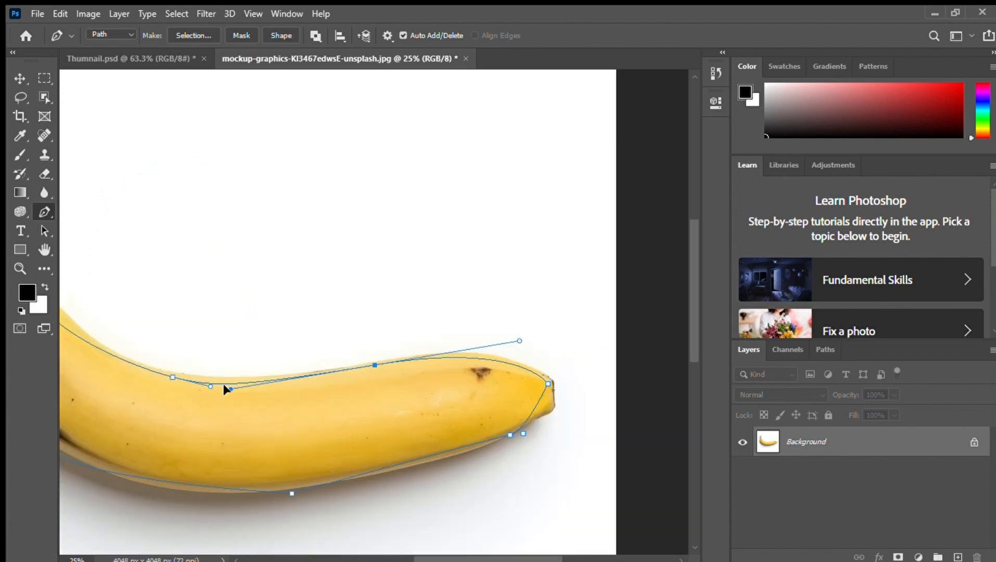
Move the tip anchor onto the banana's blunt end and adjust its curve handles to follow the tip
{"action": "left_click_drag", "start_coordinate": [219, 384], "coordinate": [189, 383]}
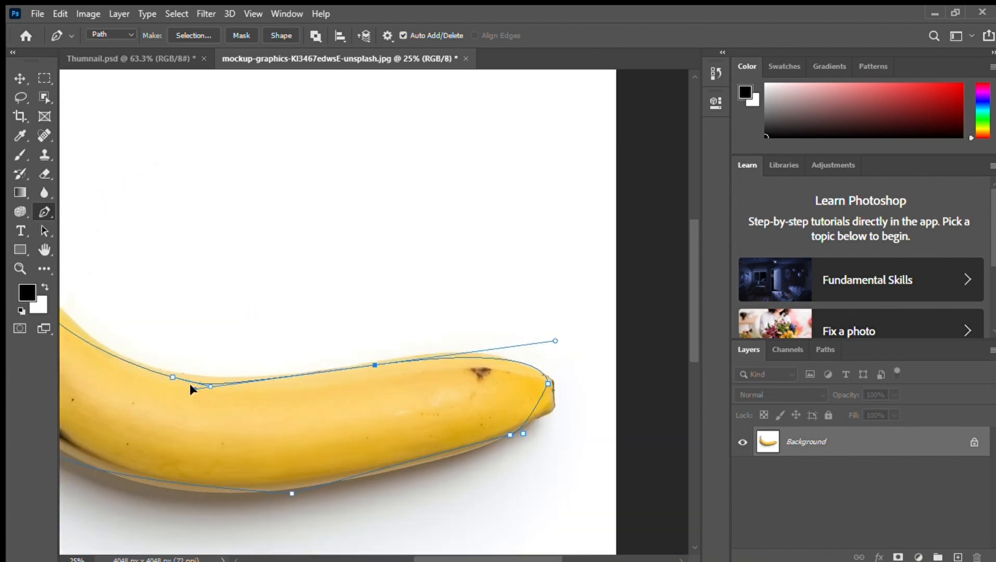
{"action": "left_click", "coordinate": [553, 400]}
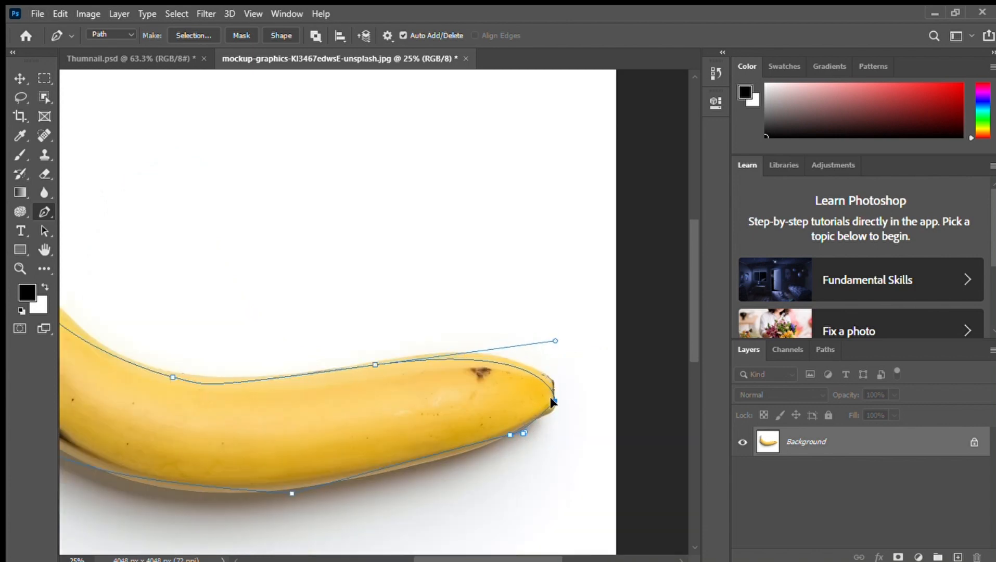
{"action": "left_click_drag", "start_coordinate": [553, 400], "coordinate": [562, 381]}
{"action": "left_click", "coordinate": [536, 410]}
Turn the banana path into a selection to copy the banana to a new layer, and hide the Background layer
{"action": "left_click_drag", "start_coordinate": [368, 544], "coordinate": [578, 519]}
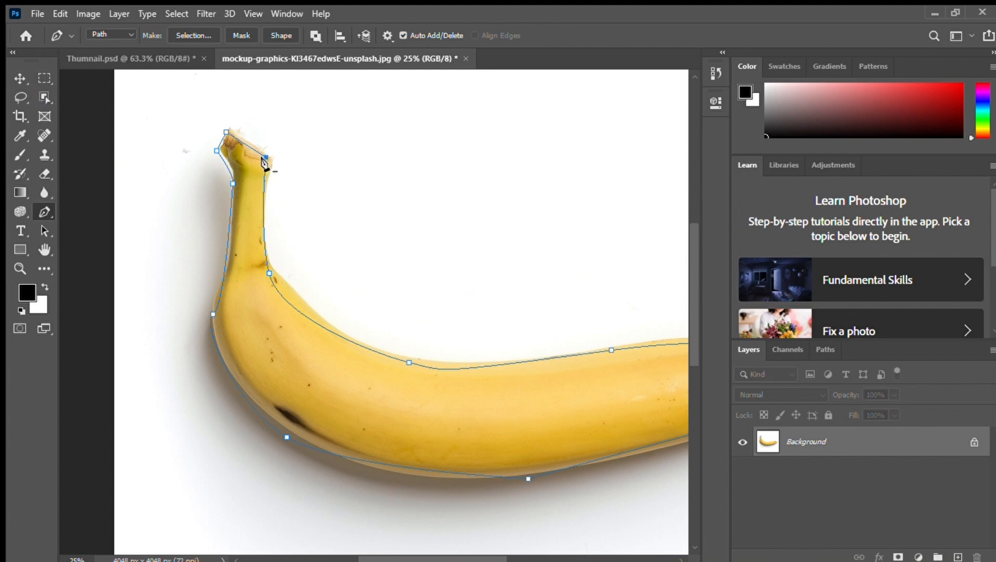
{"action": "key", "text": "i"}
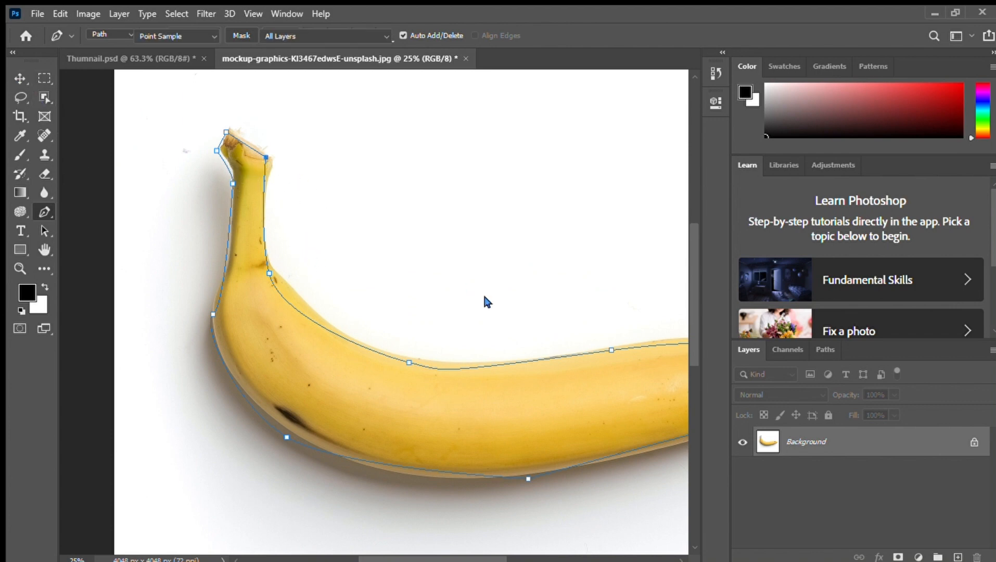
{"action": "key", "text": "p"}
{"action": "key", "text": "ctrl+Return"}
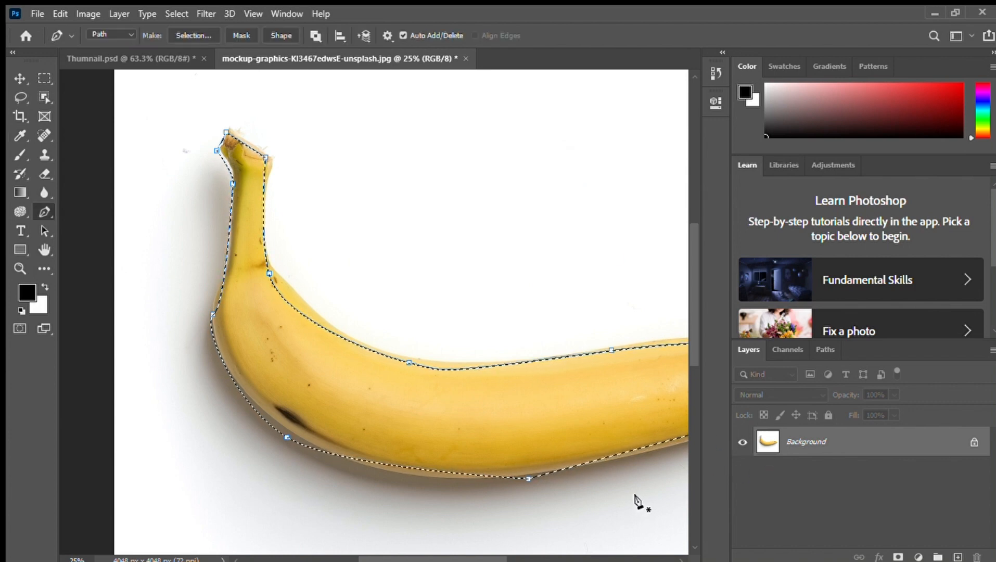
{"action": "key", "text": "ctrl+j"}
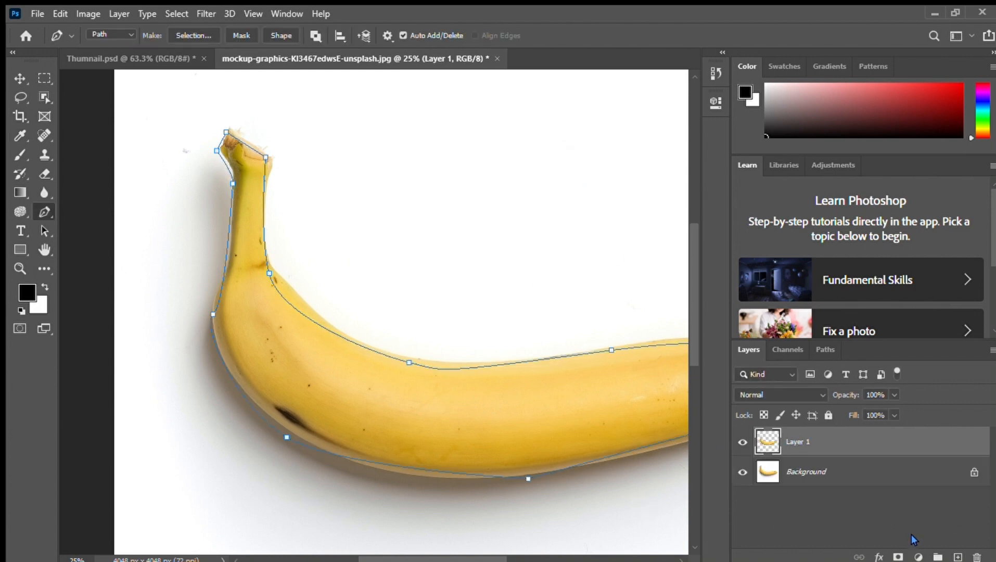
{"action": "left_click", "coordinate": [743, 472]}
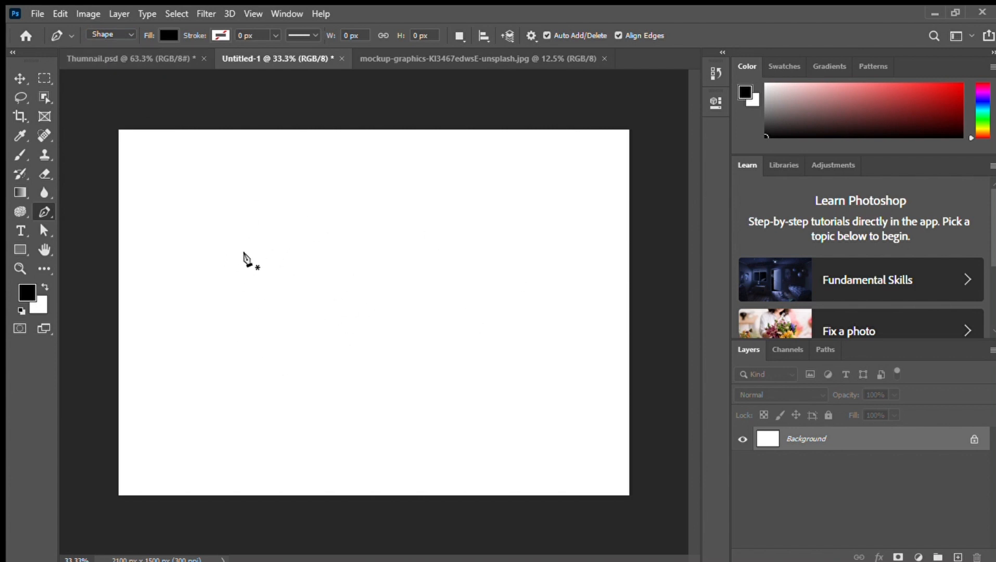
In the Untitled-1 document, draw a closed, tilted four-cornered black shape about 1044 by 696 px in the Pen tool's Shape mode
{"action": "left_click", "coordinate": [244, 253]}
{"action": "left_click", "coordinate": [469, 207]}
{"action": "left_click", "coordinate": [498, 329]}
{"action": "left_click", "coordinate": [284, 376]}
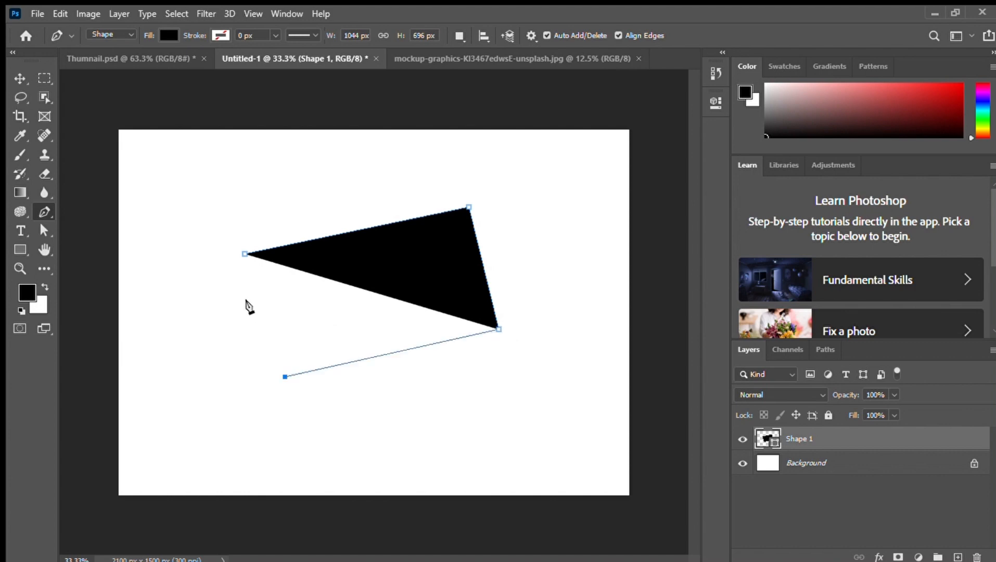
{"action": "left_click", "coordinate": [244, 253]}
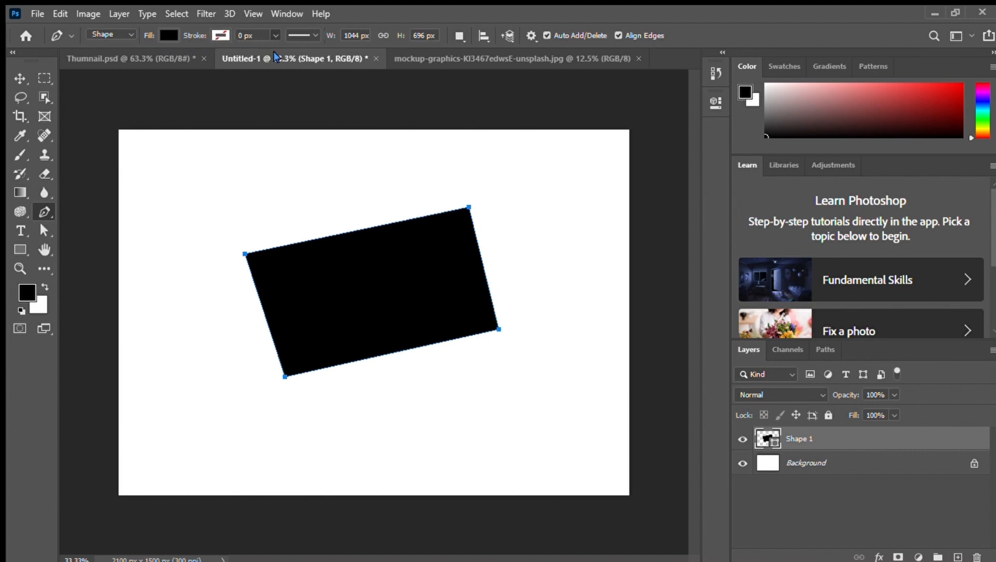
Give the black shape a magenta stroke 94.74 px wide
{"action": "left_click_drag", "start_coordinate": [275, 54], "coordinate": [301, 54]}
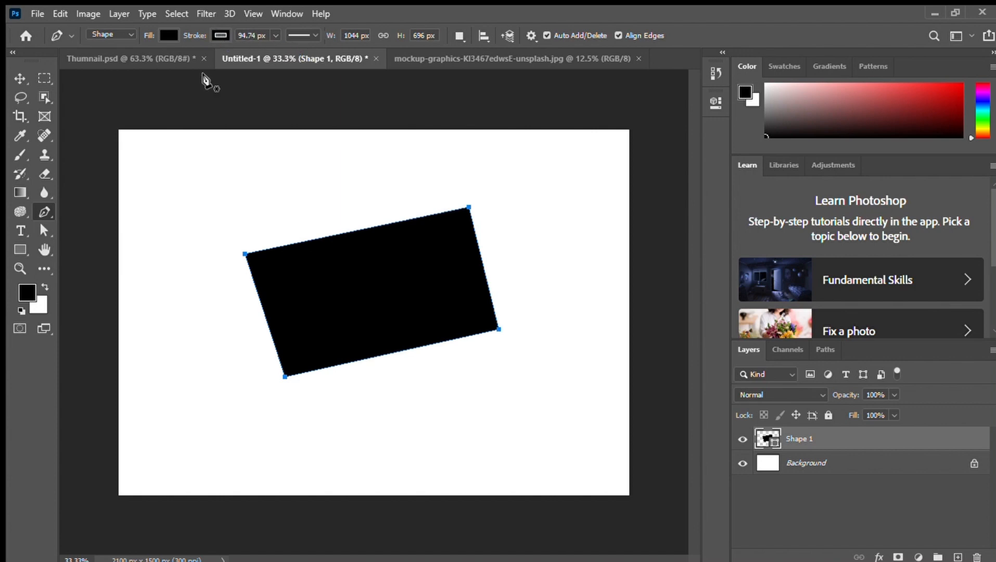
{"action": "left_click", "coordinate": [151, 120]}
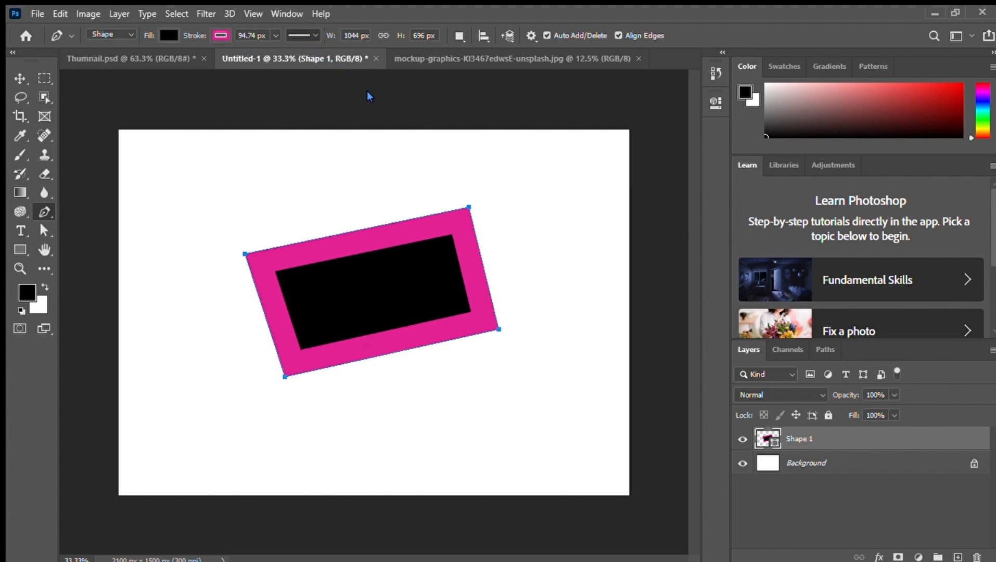
Try the dashed stroke style on the shape and switch to the dotted style, undoing and redoing the style change
{"action": "left_click", "coordinate": [297, 110]}
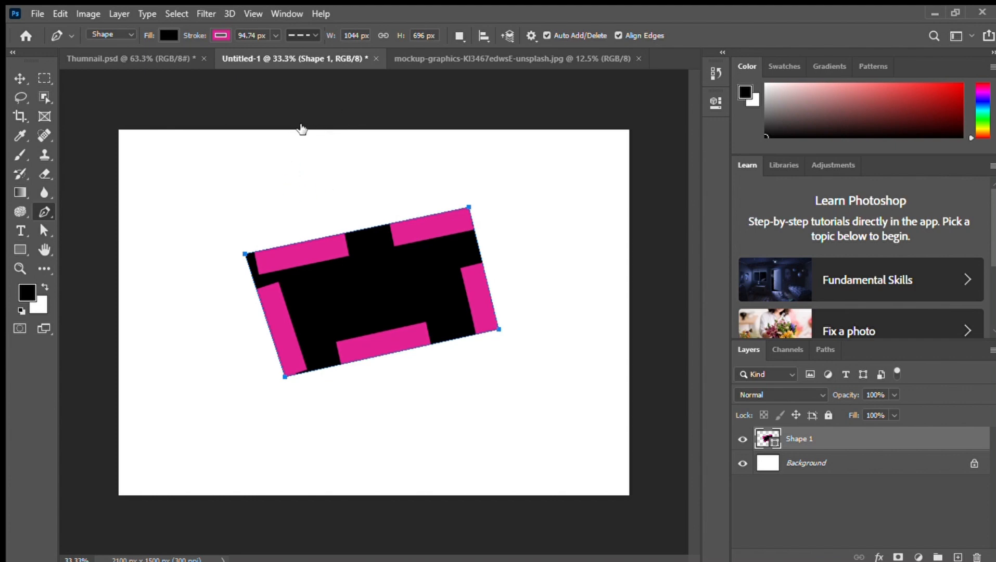
{"action": "left_click", "coordinate": [301, 128]}
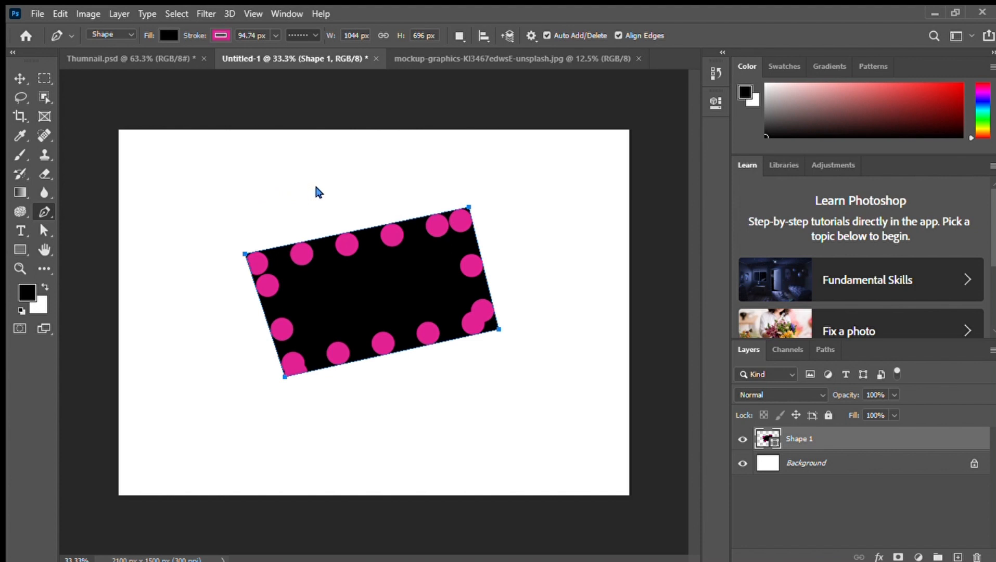
{"action": "key", "text": "ctrl+z"}
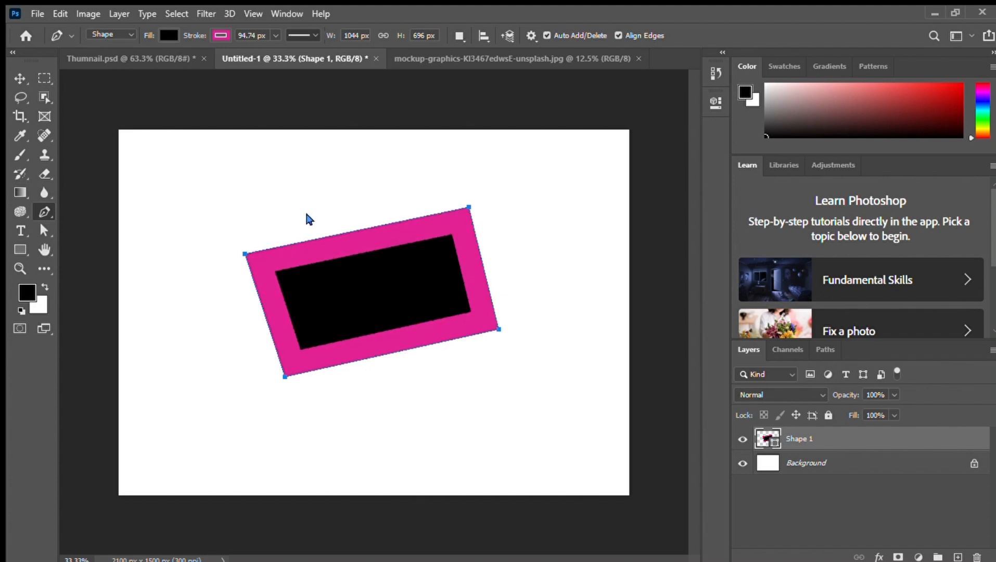
{"action": "key", "text": "ctrl+shift+z"}
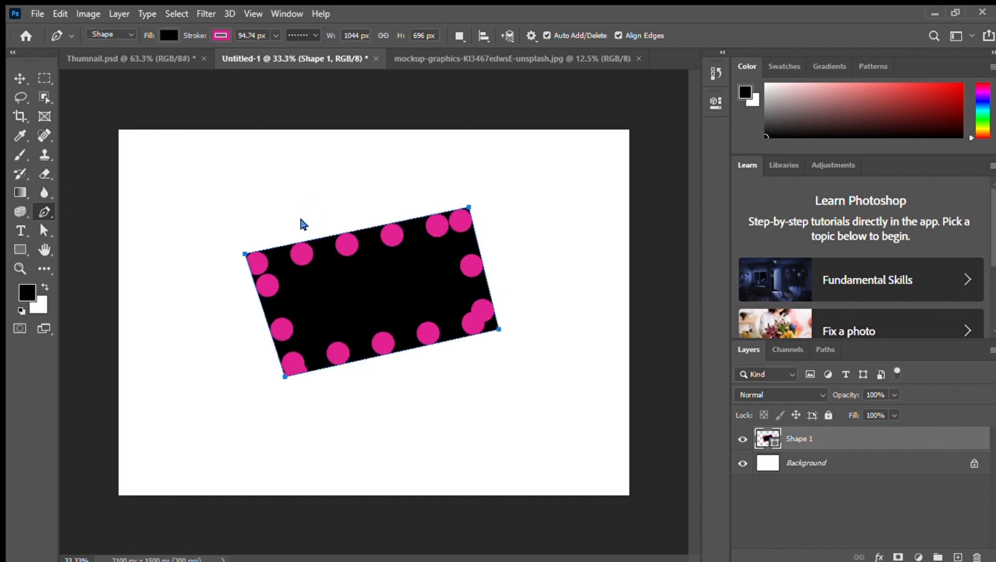
Redo the last stroke style change on the black shape and delete the shape
{"action": "key", "text": "ctrl+shift+z"}
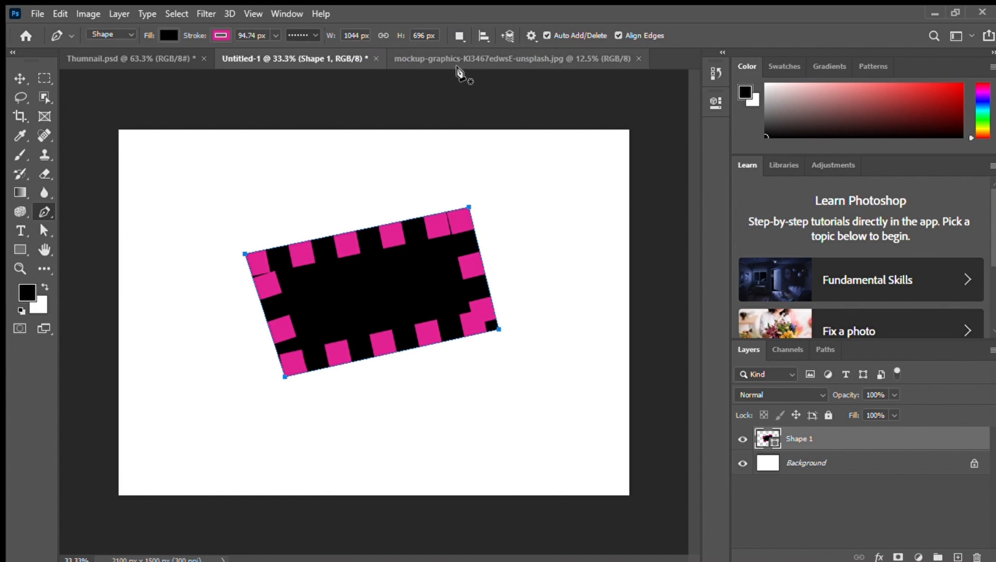
{"action": "key", "text": "v"}
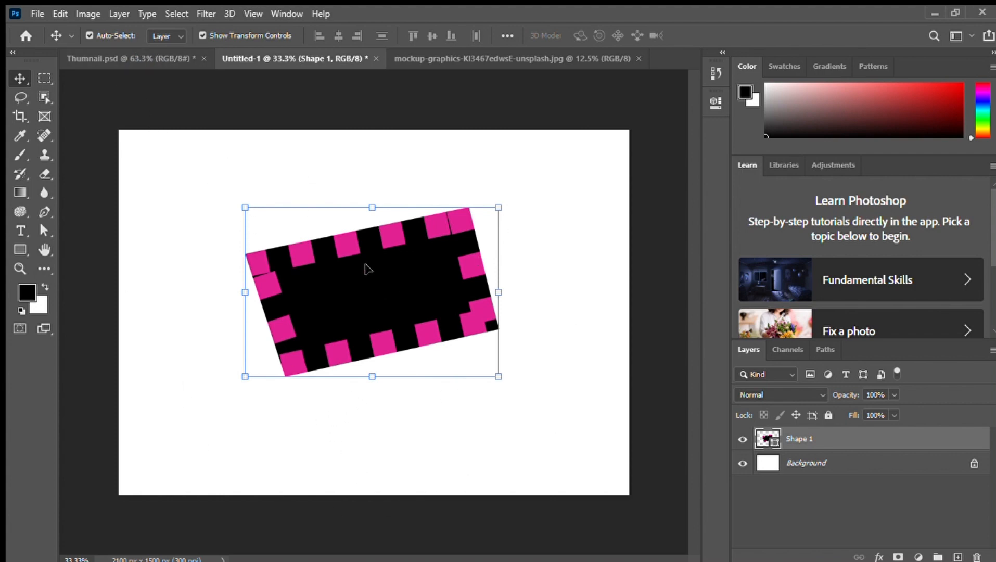
{"action": "key", "text": "Delete"}
Set the Pen tool to Path mode and draw a closed heart-shaped path on the blank canvas with the Freeform Pen tool
{"action": "left_click", "coordinate": [45, 212]}
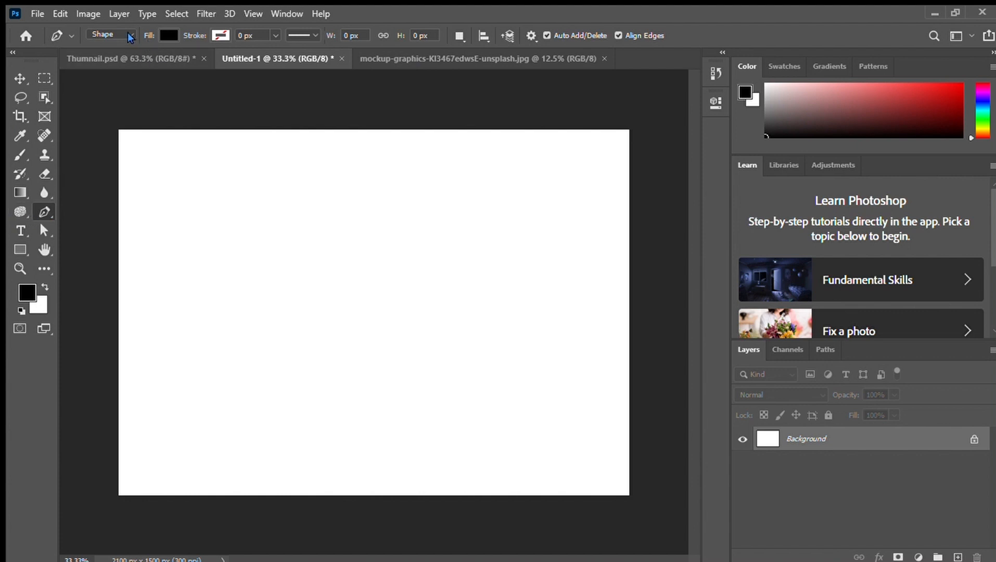
{"action": "left_click", "coordinate": [111, 34]}
{"action": "left_click", "coordinate": [106, 44]}
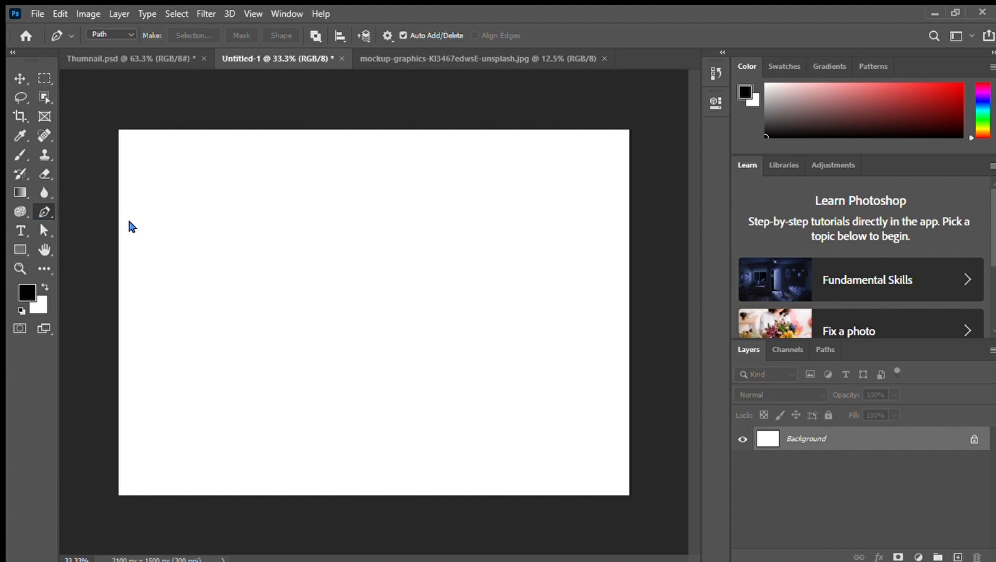
{"action": "key", "text": "shift+p"}
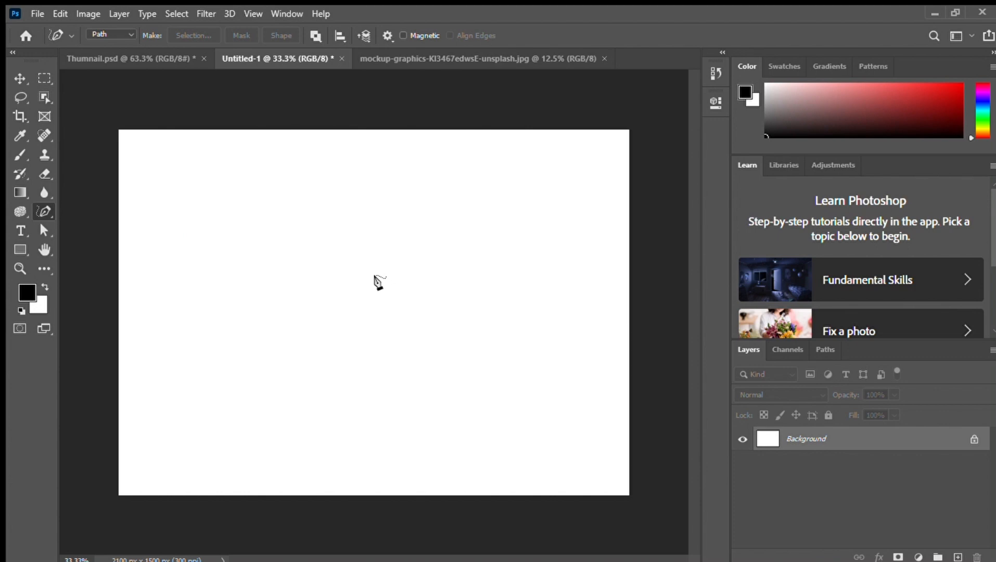
{"action": "mouse_move", "coordinate": [362, 285]}
{"action": "left_mouse_down"}
{"action": "mouse_move", "coordinate": [381, 209]}
{"action": "mouse_move", "coordinate": [459, 227]}
{"action": "mouse_move", "coordinate": [475, 407]}
{"action": "mouse_move", "coordinate": [359, 400]}
{"action": "mouse_move", "coordinate": [244, 355]}
{"action": "mouse_move", "coordinate": [241, 290]}
{"action": "mouse_move", "coordinate": [327, 279]}
{"action": "mouse_move", "coordinate": [363, 285]}
{"action": "left_mouse_up"}
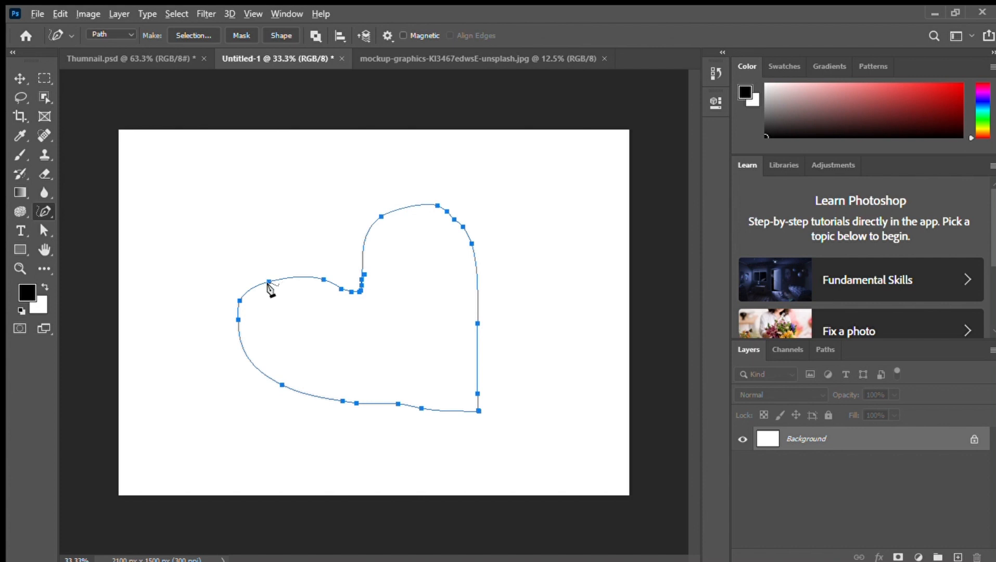
{"action": "mouse_move", "coordinate": [266, 281]}
{"action": "left_mouse_down"}
{"action": "mouse_move", "coordinate": [263, 260]}
{"action": "mouse_move", "coordinate": [291, 273]}
{"action": "mouse_move", "coordinate": [327, 269]}
{"action": "mouse_move", "coordinate": [329, 251]}
{"action": "mouse_move", "coordinate": [289, 269]}
{"action": "mouse_move", "coordinate": [255, 231]}
{"action": "mouse_move", "coordinate": [269, 278]}
{"action": "left_mouse_up"}
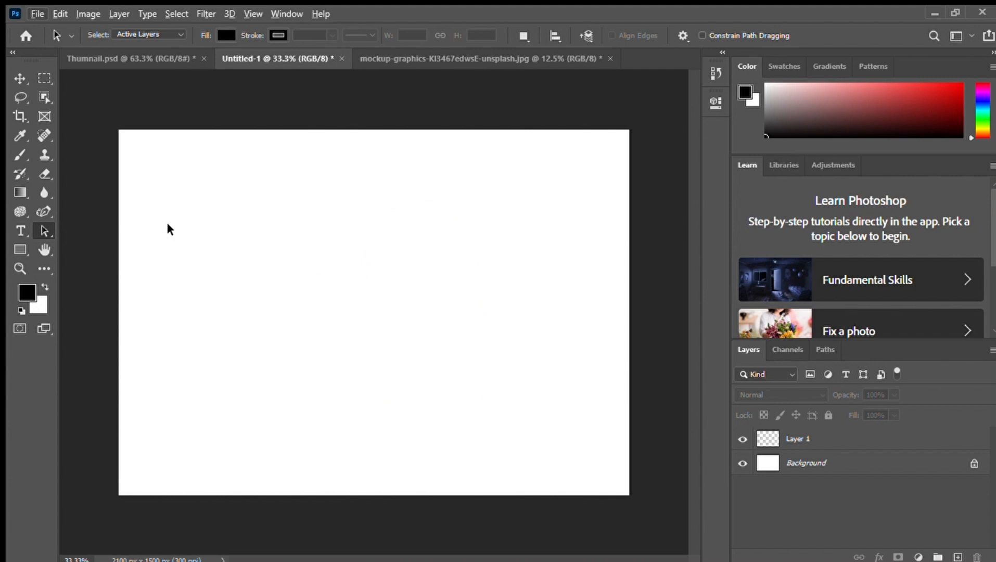
Draw a closed teardrop-shaped path with five anchors on the canvas using the Curvature Pen tool
{"action": "left_click", "coordinate": [43, 211]}
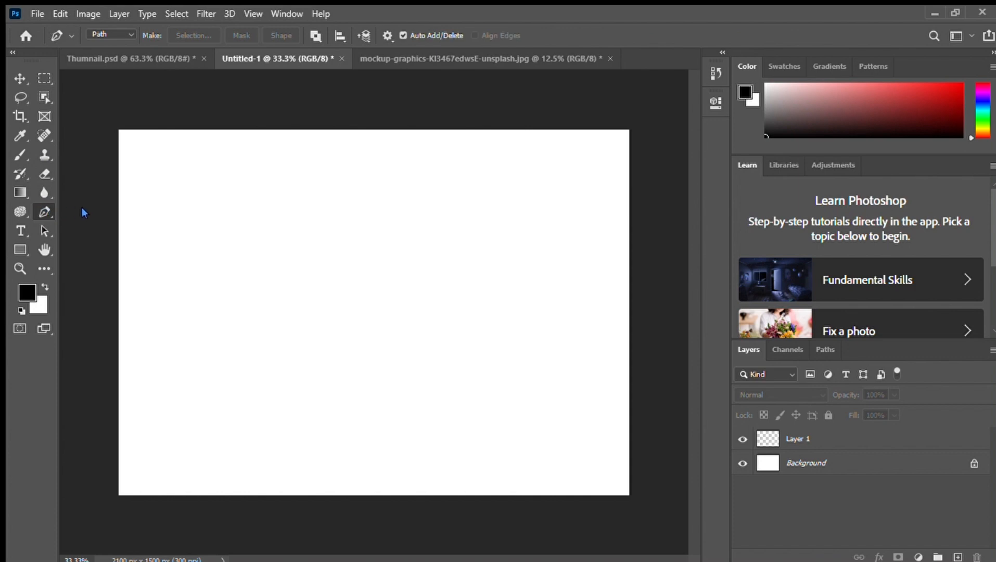
{"action": "key", "text": "shift+p"}
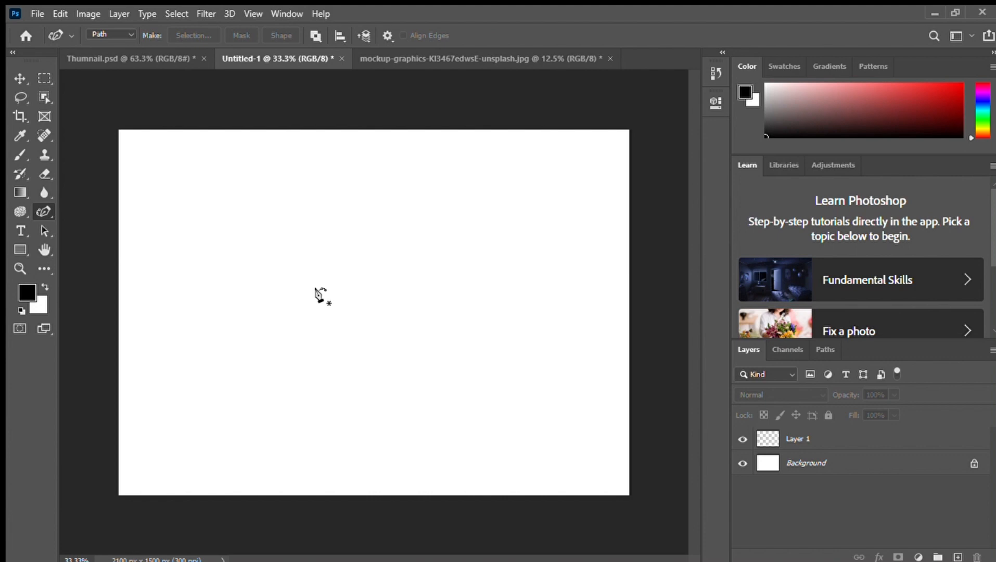
{"action": "left_click", "coordinate": [203, 307]}
{"action": "left_click", "coordinate": [458, 192]}
{"action": "left_click", "coordinate": [513, 295]}
{"action": "left_click", "coordinate": [378, 362]}
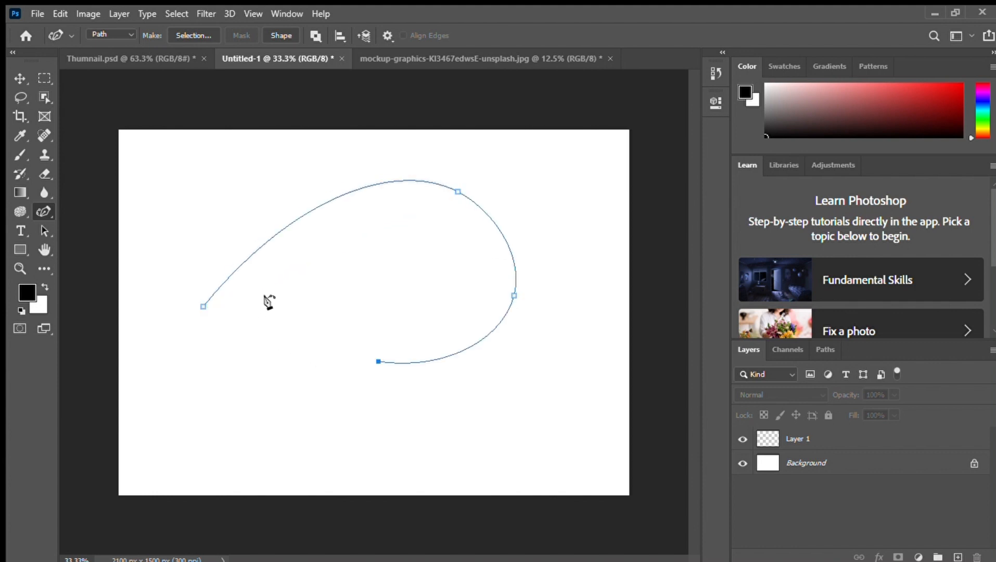
{"action": "left_click", "coordinate": [269, 299]}
{"action": "left_click", "coordinate": [203, 306]}
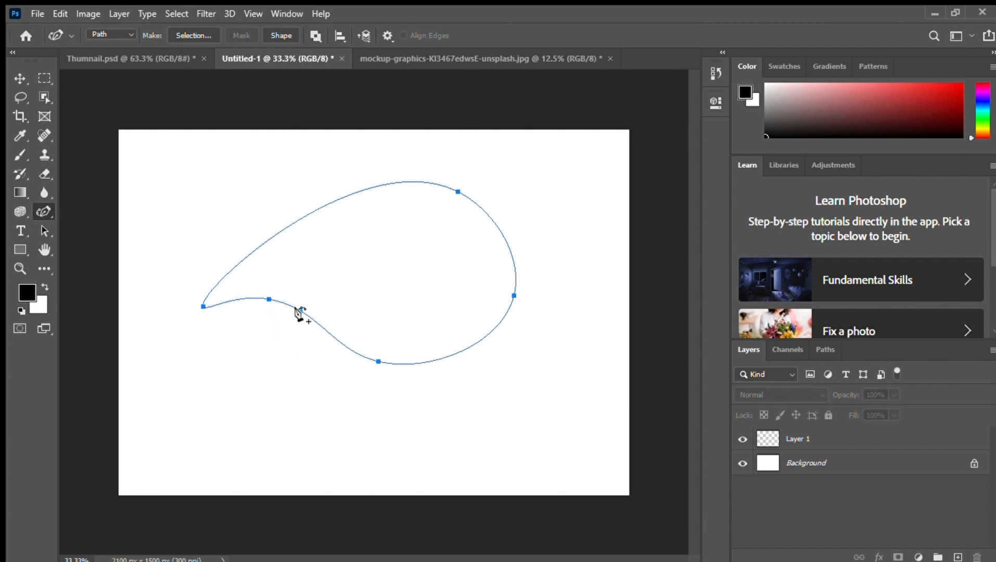
Undo the teardrop path's anchors back to its first point
{"action": "key", "text": "ctrl+z"}
{"action": "key", "text": "ctrl+z"}
{"action": "key", "text": "ctrl+z"}
{"action": "key", "text": "ctrl+z"}
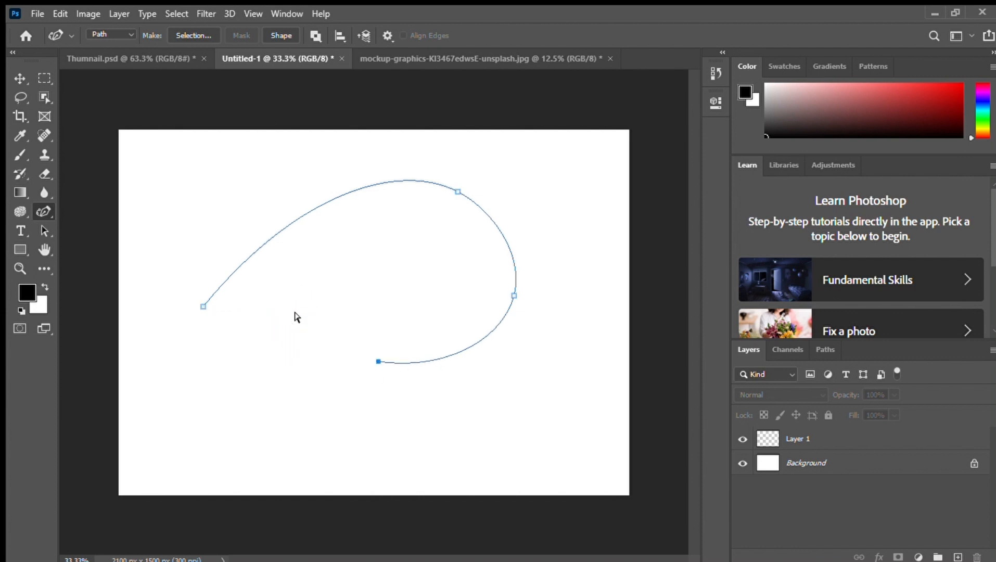
{"action": "key", "text": "ctrl+z"}
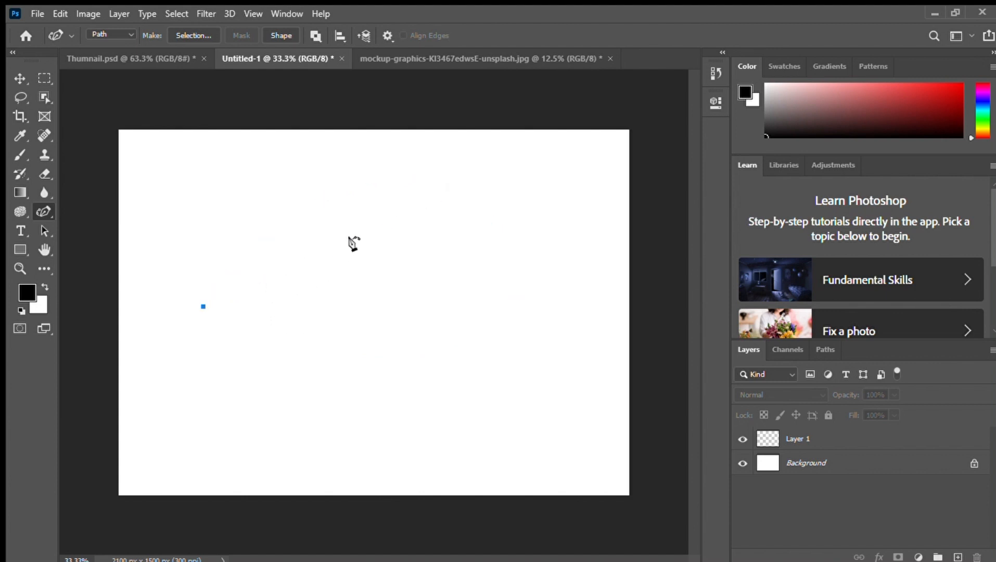
Extend the path from its first anchor with five curved points, delete them again and end the path
{"action": "left_click", "coordinate": [315, 214]}
{"action": "left_click", "coordinate": [460, 219]}
{"action": "left_click", "coordinate": [519, 332]}
{"action": "left_click", "coordinate": [415, 350]}
{"action": "left_click", "coordinate": [317, 284]}
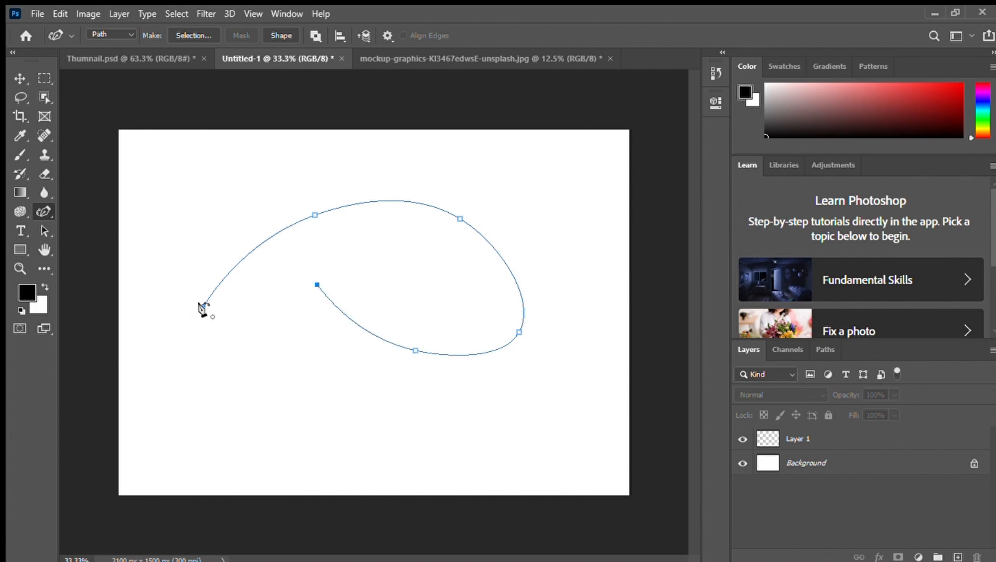
{"action": "key", "text": "BackSpace"}
{"action": "key", "text": "BackSpace"}
{"action": "key", "text": "BackSpace"}
{"action": "key", "text": "BackSpace"}
{"action": "key", "text": "BackSpace"}
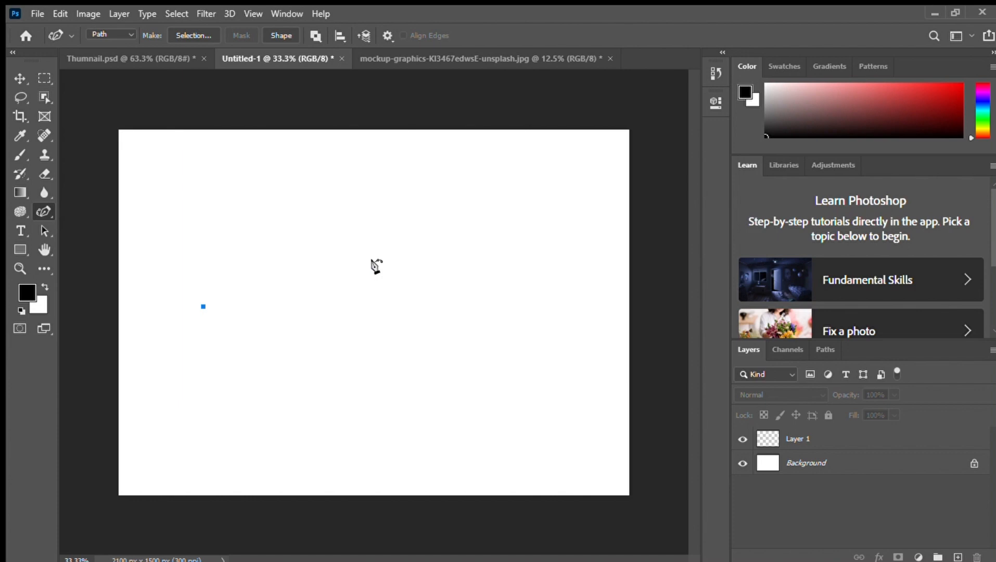
{"action": "key", "text": "Escape"}
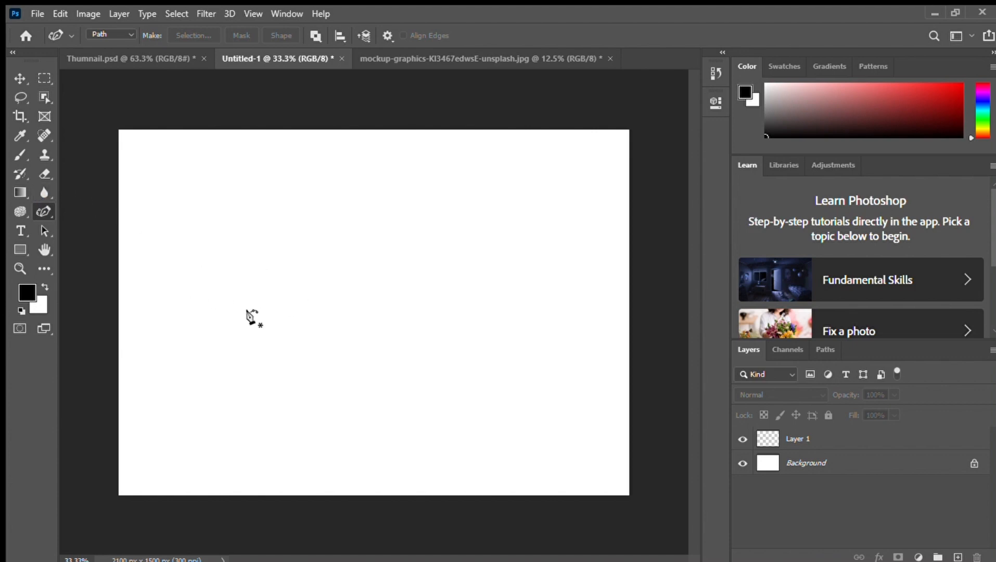
Draw an open three-anchor arc with the Curvature Pen tool, undoing the third anchor once and placing it lower and farther right
{"action": "left_click", "coordinate": [219, 307]}
{"action": "left_click", "coordinate": [494, 237]}
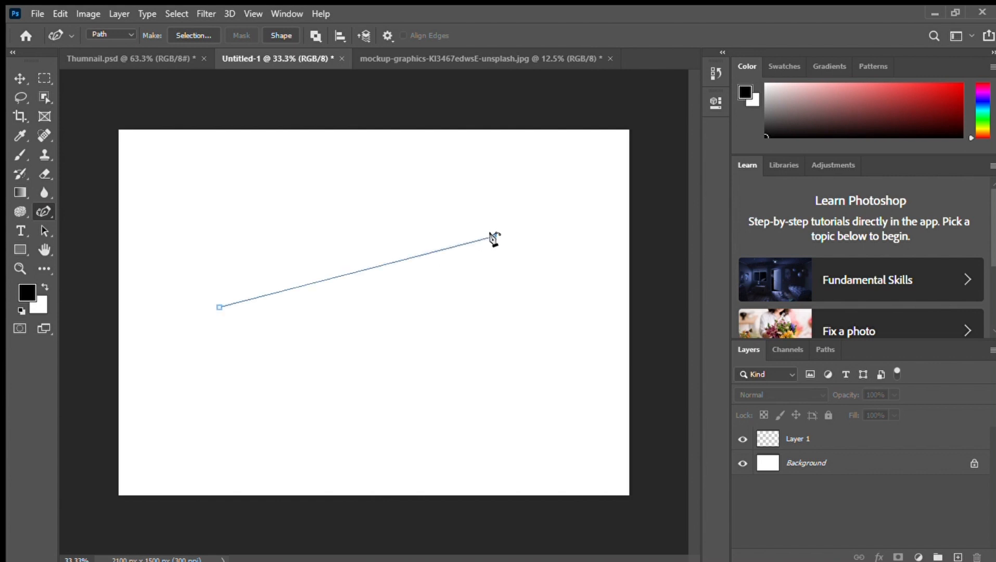
{"action": "left_click", "coordinate": [486, 350]}
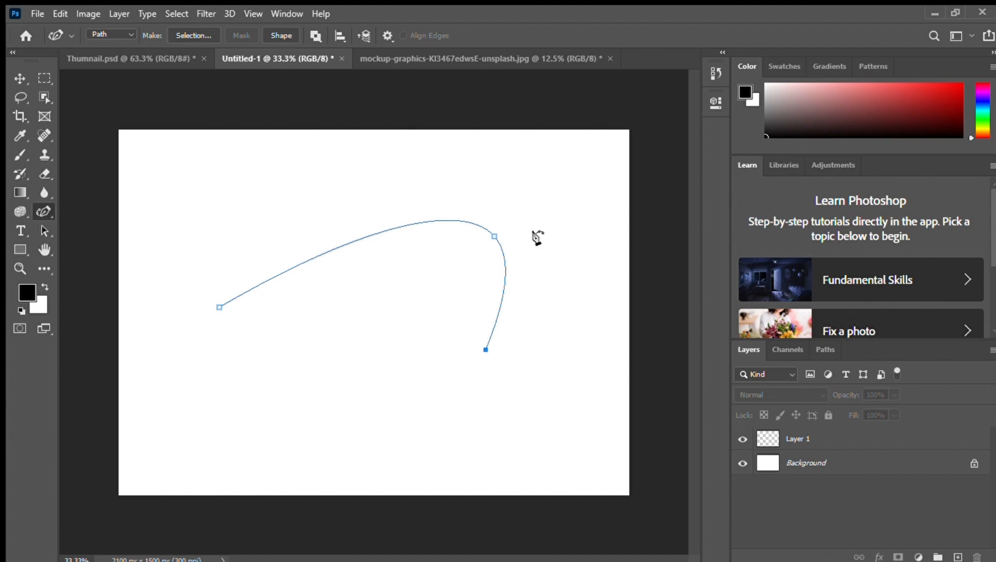
{"action": "key", "text": "ctrl+z"}
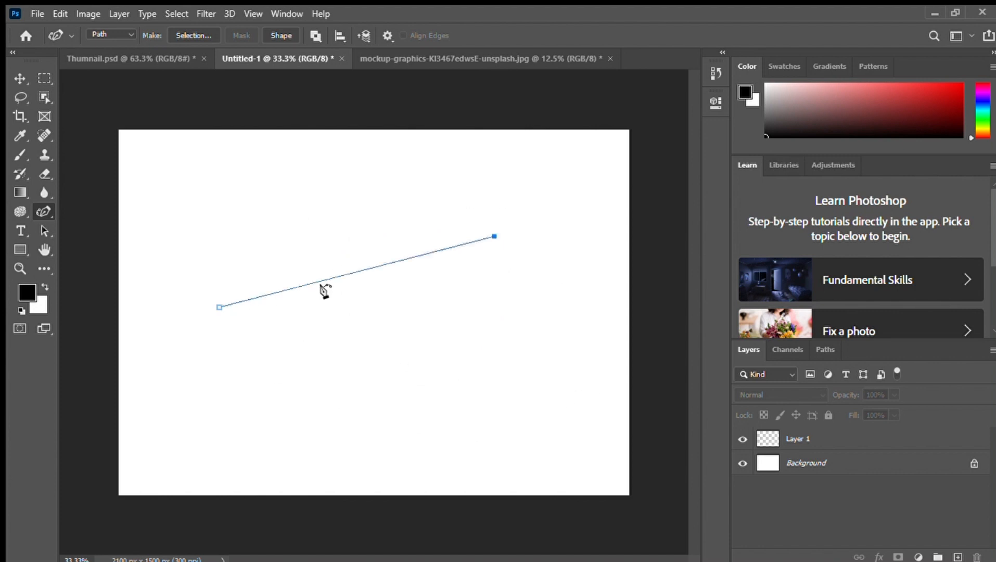
{"action": "left_click", "coordinate": [513, 373]}
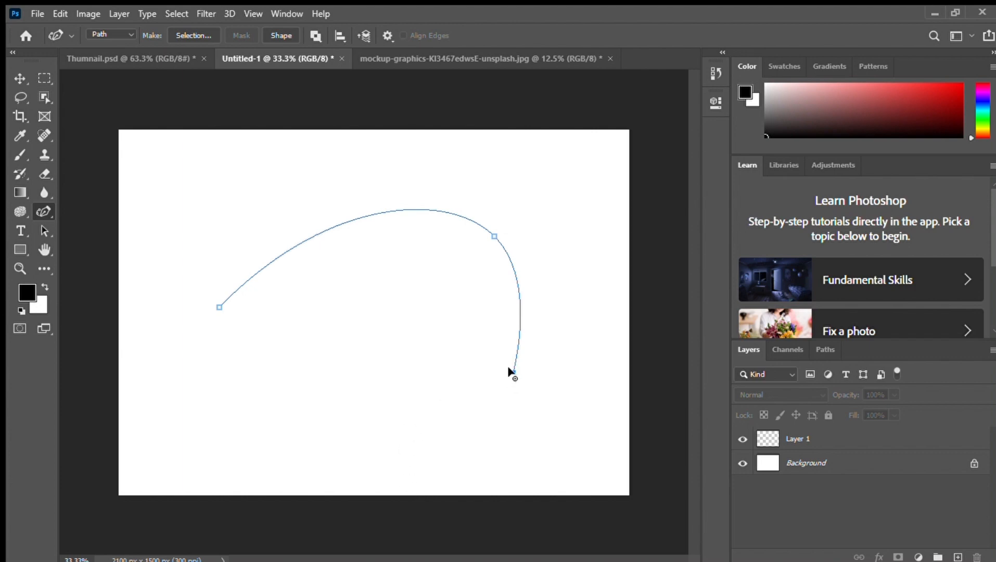
Shift the arc's lower end anchor slightly down and add an anchor near its start, undoing a trial move of the start anchor
{"action": "mouse_move", "coordinate": [508, 367]}
{"action": "left_mouse_down"}
{"action": "mouse_move", "coordinate": [540, 371]}
{"action": "mouse_move", "coordinate": [440, 367]}
{"action": "mouse_move", "coordinate": [527, 377]}
{"action": "mouse_move", "coordinate": [418, 353]}
{"action": "mouse_move", "coordinate": [511, 379]}
{"action": "left_mouse_up"}
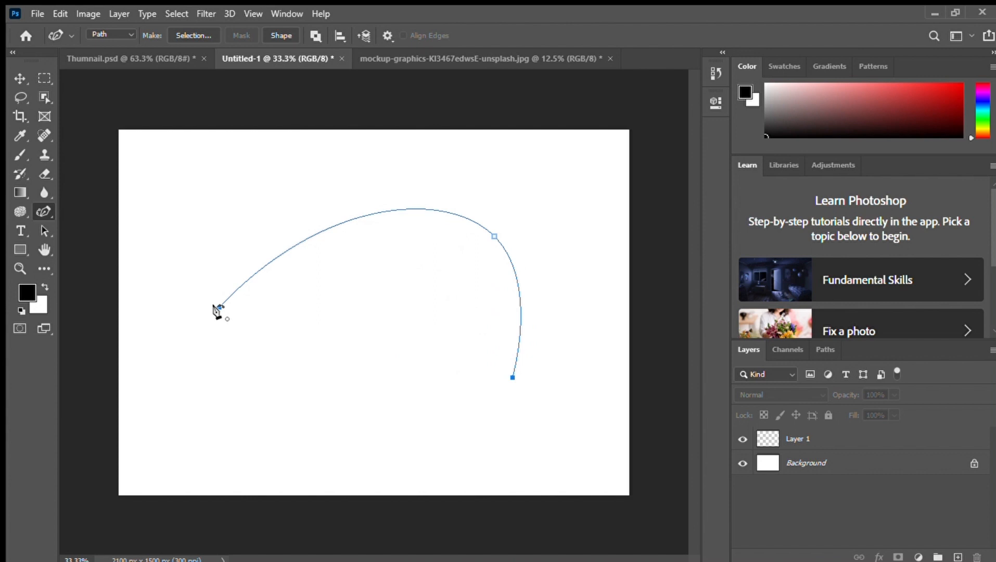
{"action": "left_click_drag", "start_coordinate": [219, 307], "coordinate": [235, 328]}
{"action": "key", "text": "ctrl+z"}
{"action": "left_click", "coordinate": [304, 240]}
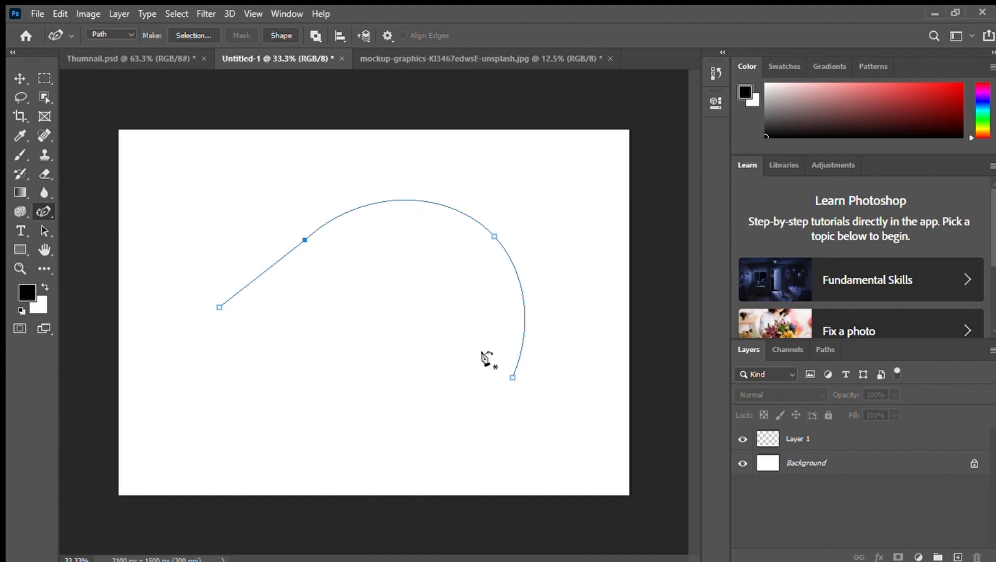
Try bending the curve's right side and undo it, adjusting the upper-right anchor to reshape the arc
{"action": "left_click_drag", "start_coordinate": [522, 305], "coordinate": [514, 280]}
{"action": "key", "text": "ctrl+z"}
{"action": "key", "text": "ctrl+z"}
{"action": "key", "text": "ctrl+z"}
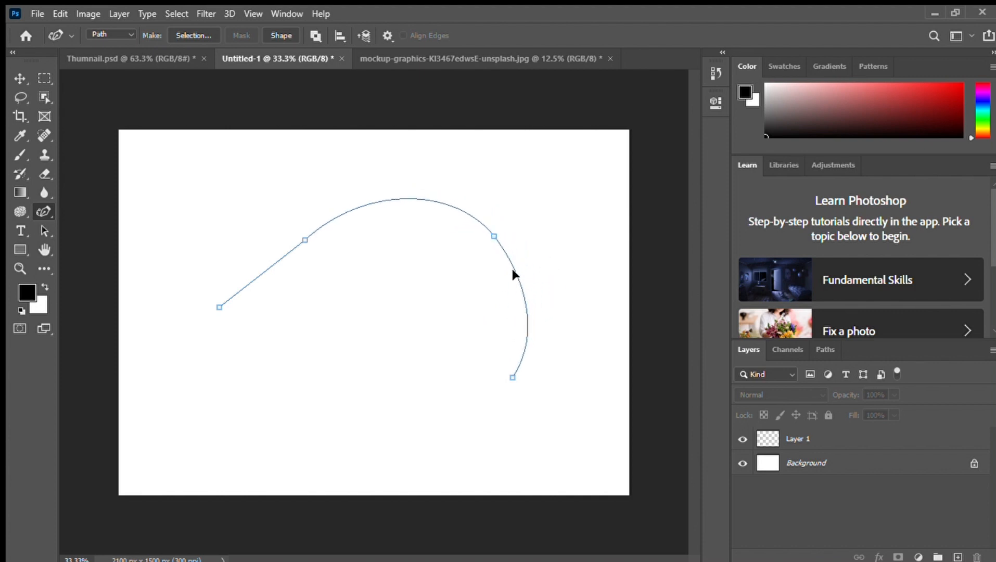
{"action": "mouse_move", "coordinate": [491, 239]}
{"action": "left_mouse_down"}
{"action": "mouse_move", "coordinate": [502, 205]}
{"action": "mouse_move", "coordinate": [480, 245]}
{"action": "mouse_move", "coordinate": [518, 177]}
{"action": "mouse_move", "coordinate": [490, 222]}
{"action": "mouse_move", "coordinate": [486, 207]}
{"action": "mouse_move", "coordinate": [513, 164]}
{"action": "mouse_move", "coordinate": [483, 240]}
{"action": "left_mouse_up"}
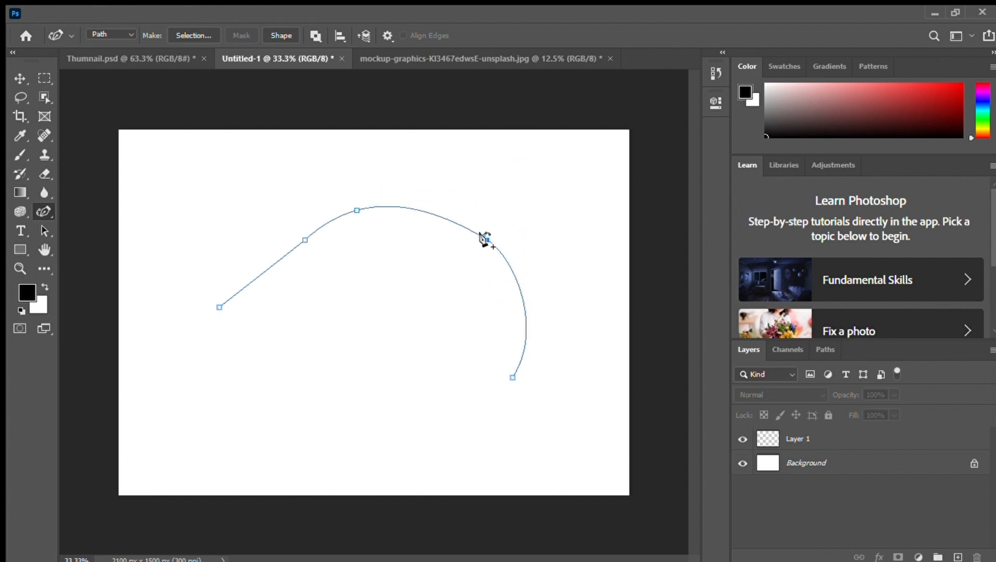
{"action": "left_click_drag", "start_coordinate": [479, 234], "coordinate": [499, 250]}
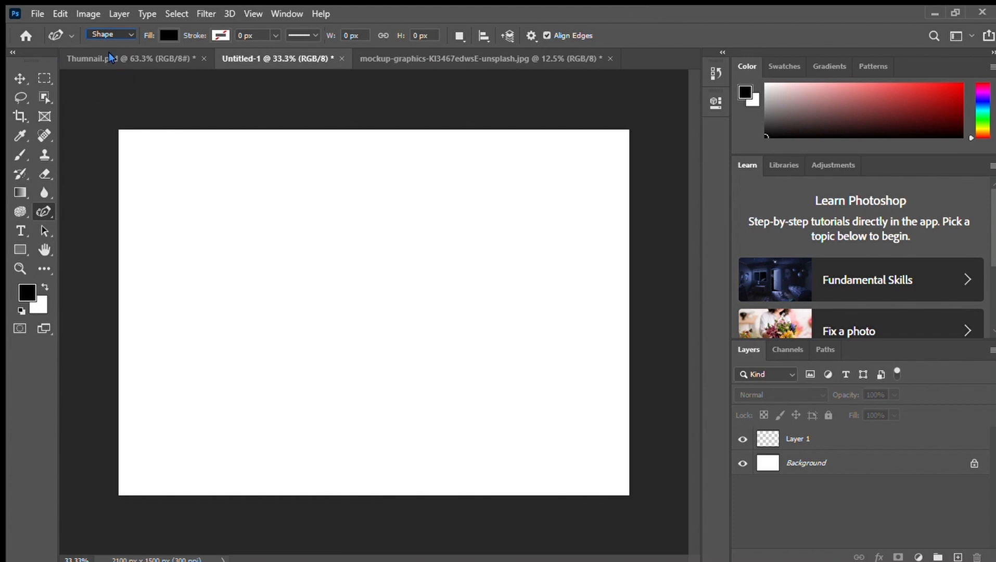
Set the Curvature Pen tool to Path mode and draw a rounded leaf-shaped path with five anchors on Layer 1
{"action": "left_click", "coordinate": [109, 53]}
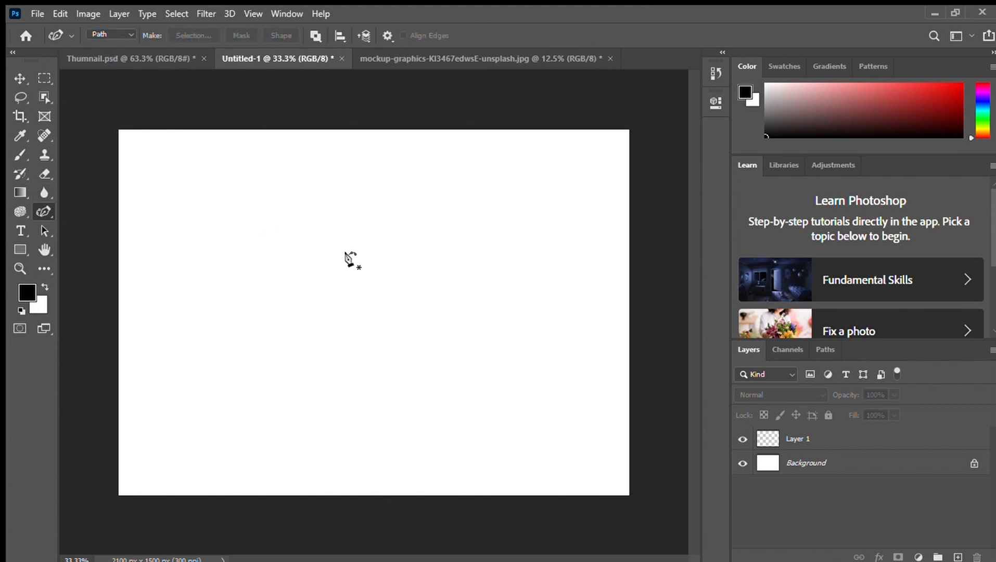
{"action": "left_click", "coordinate": [808, 440]}
{"action": "left_click", "coordinate": [269, 235]}
{"action": "left_click", "coordinate": [457, 274]}
{"action": "left_click", "coordinate": [442, 332]}
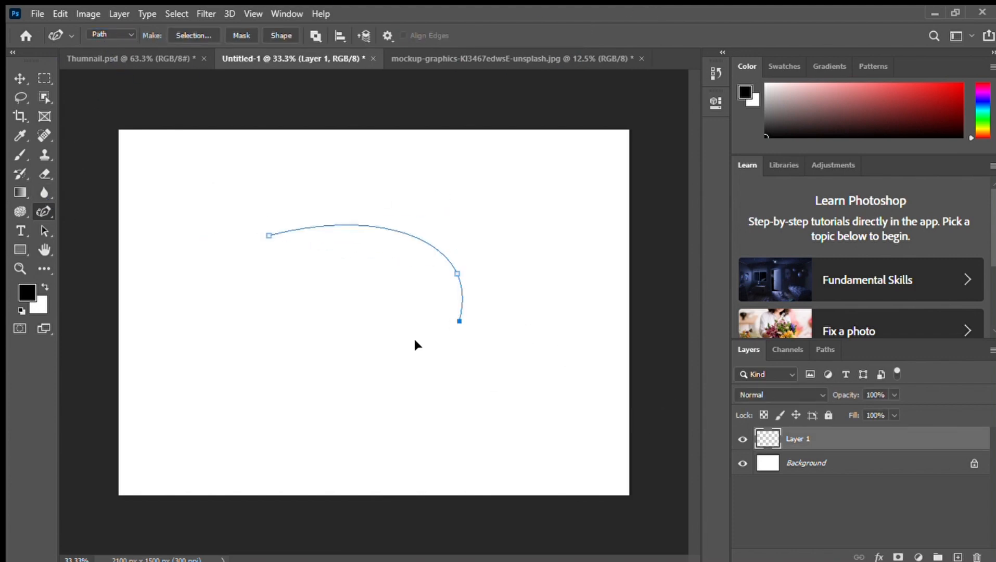
{"action": "left_click", "coordinate": [320, 349]}
{"action": "left_click", "coordinate": [262, 236]}
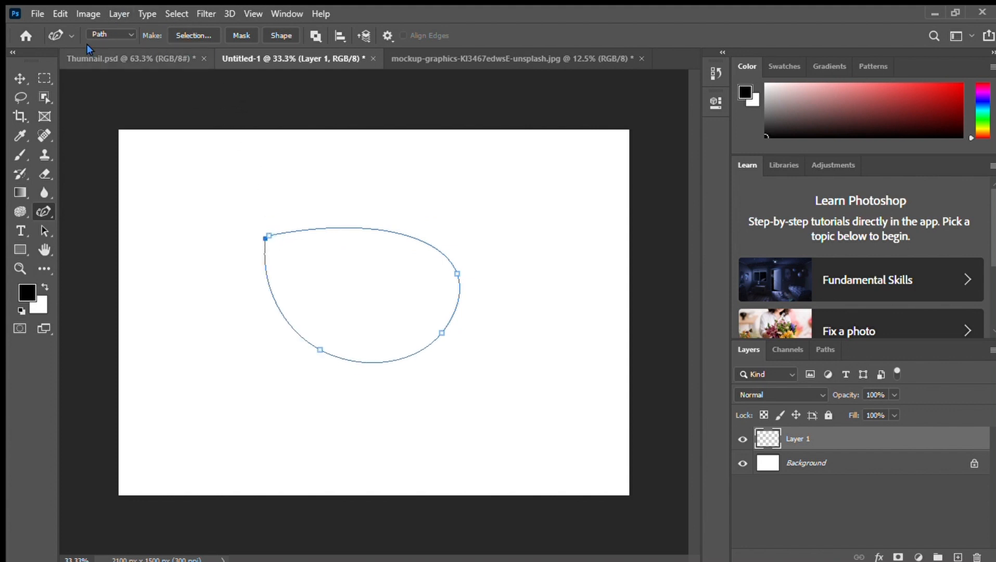
Make a mask on Layer 1 from the leaf-shaped path and toggle the Background layer's visibility to check it, leaving the Background shown
{"action": "left_click", "coordinate": [241, 36]}
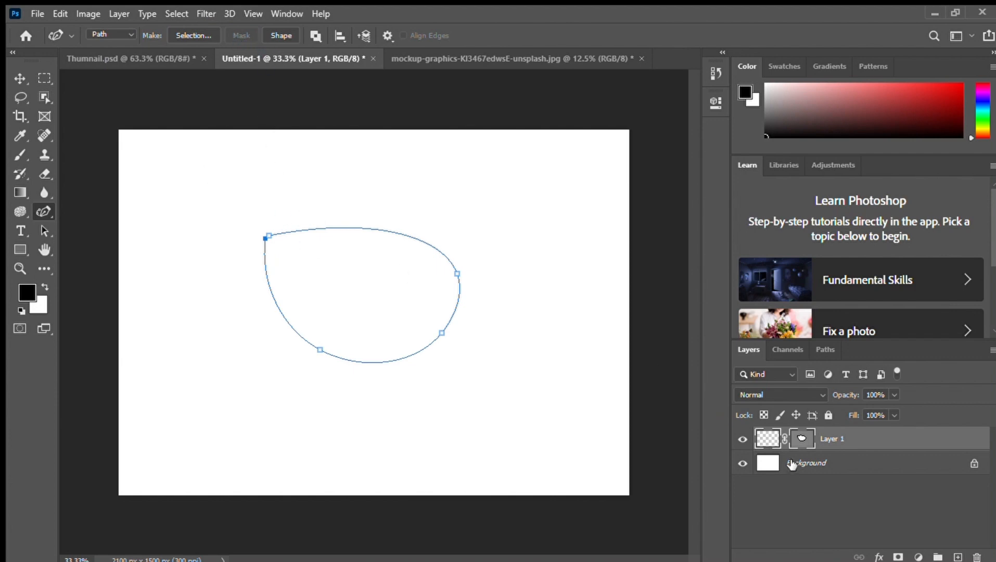
{"action": "left_click", "coordinate": [802, 441]}
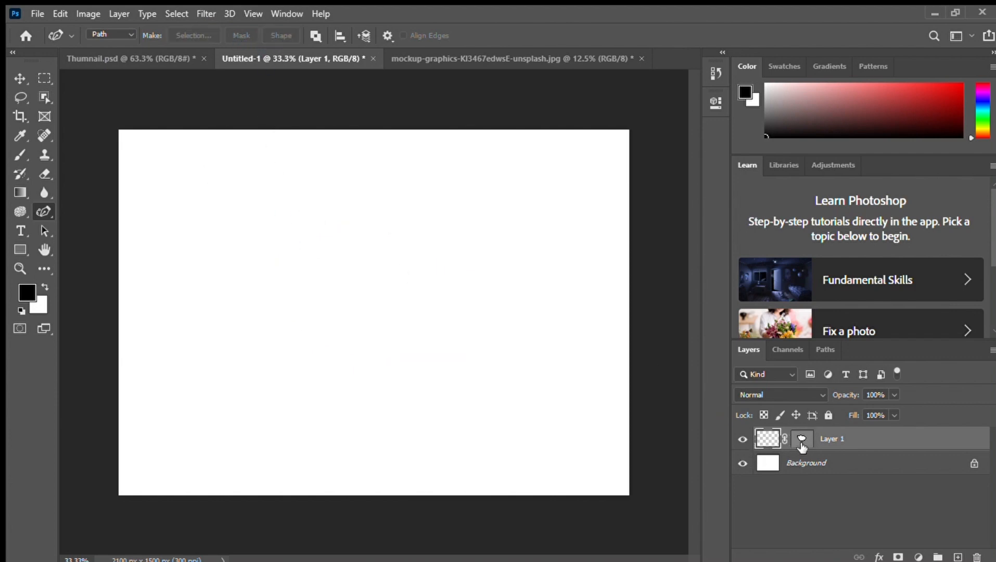
{"action": "left_click", "coordinate": [742, 463]}
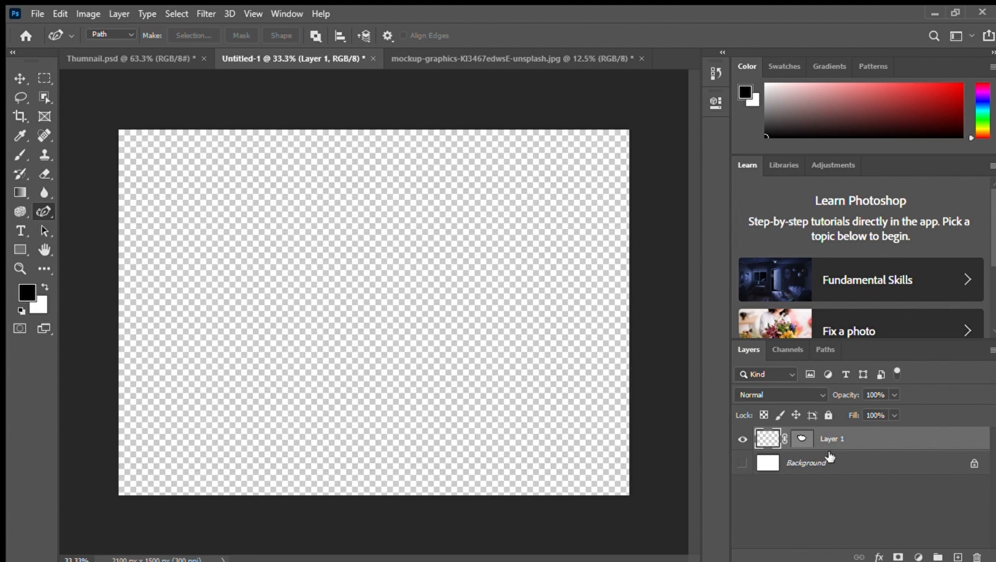
{"action": "left_click", "coordinate": [743, 463]}
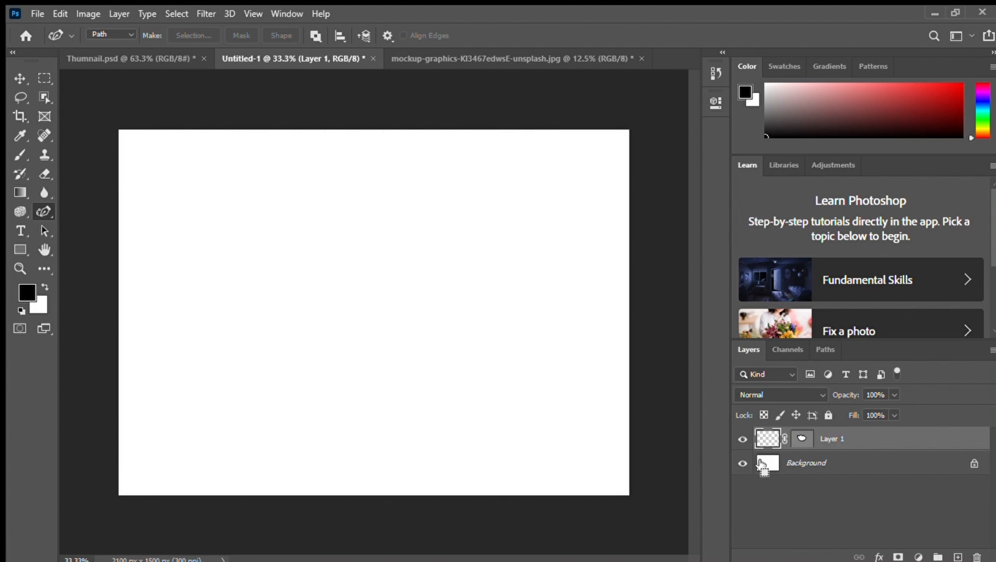
{"action": "left_click", "coordinate": [743, 464]}
{"action": "key", "text": "ctrl+z"}
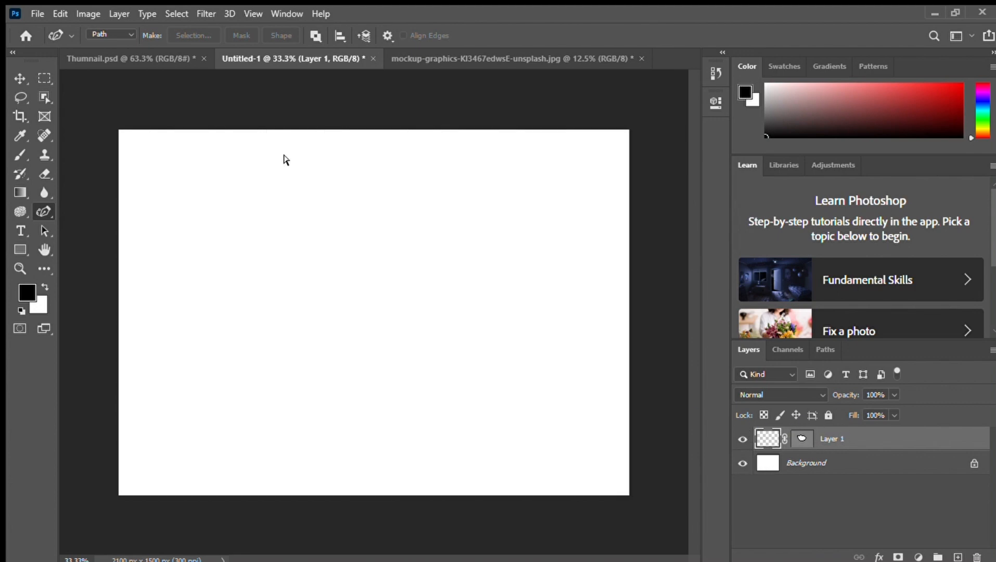